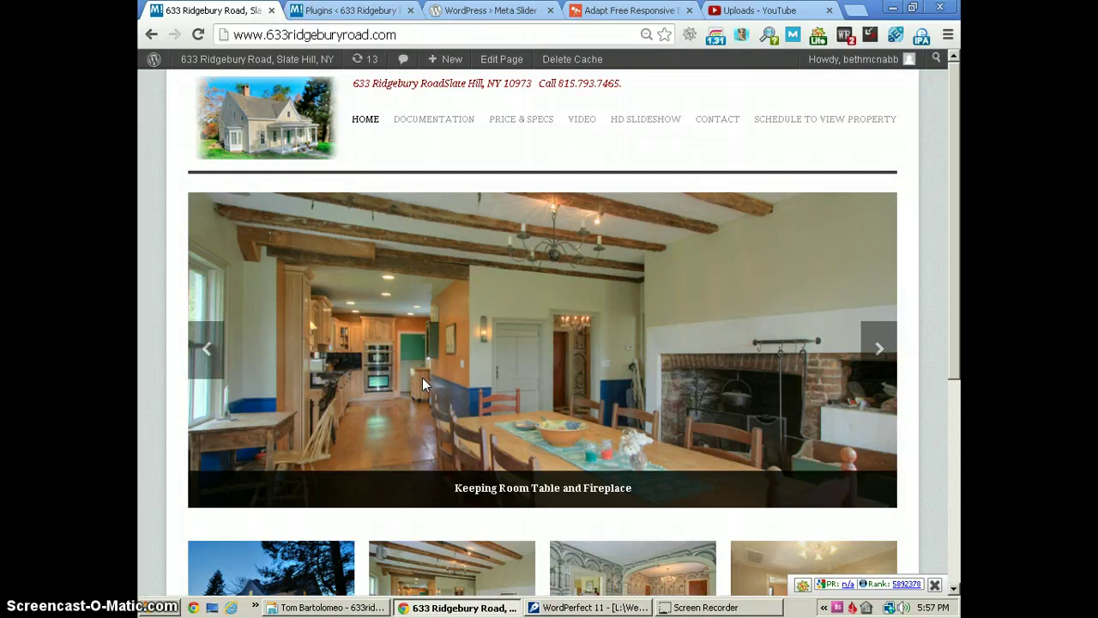
View the Adapt theme page, the Meta Slider plugin page on WordPress.org and the site's installed plugins list
click(639, 11)
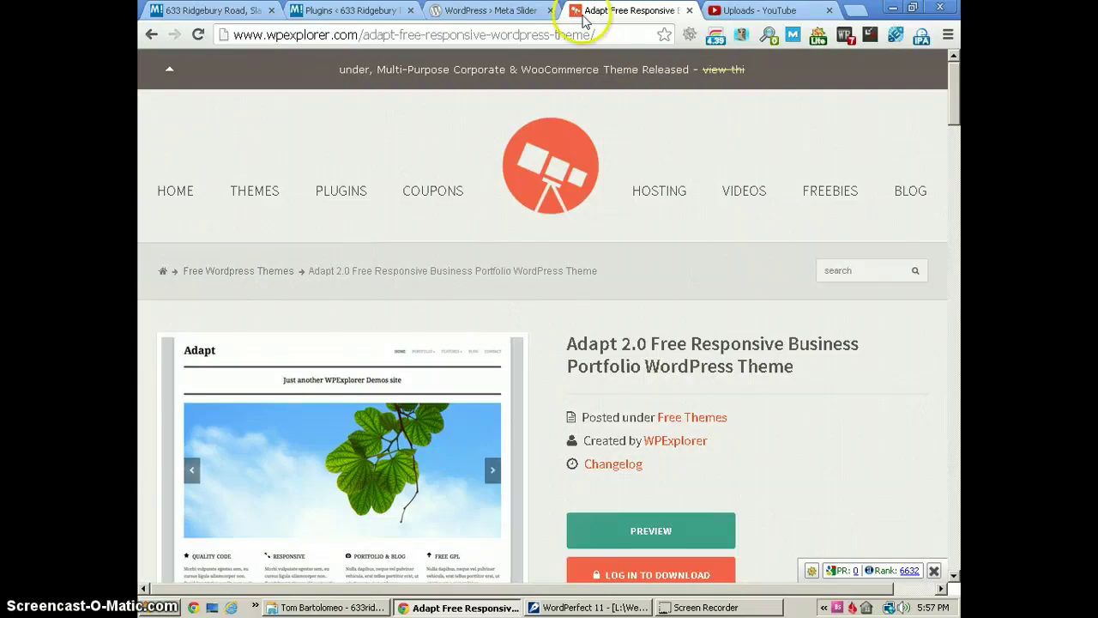
click(477, 11)
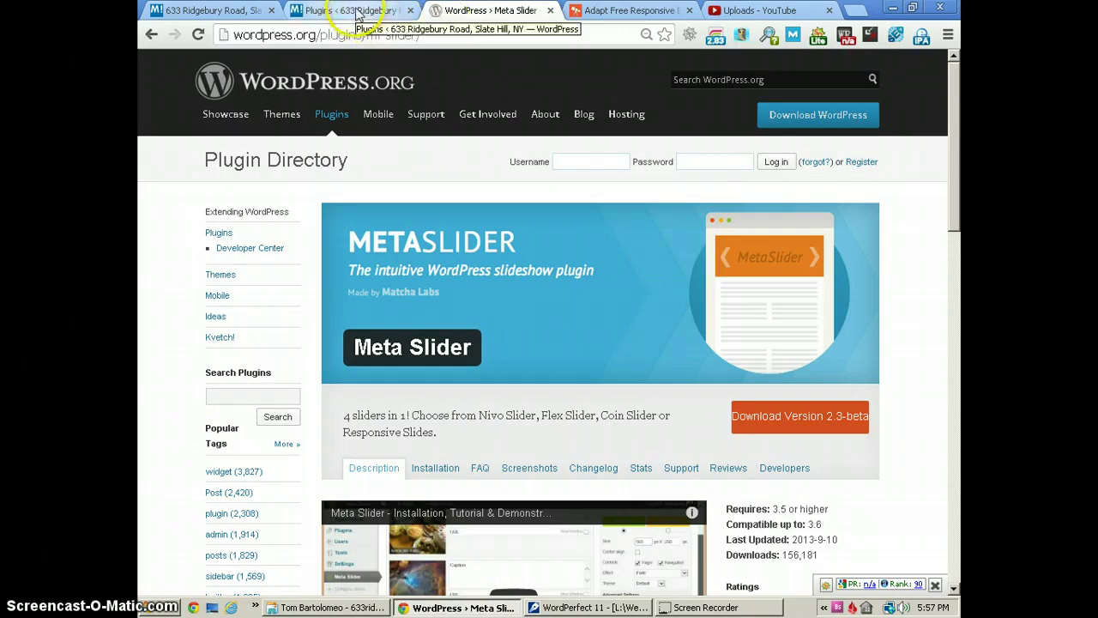
click(330, 12)
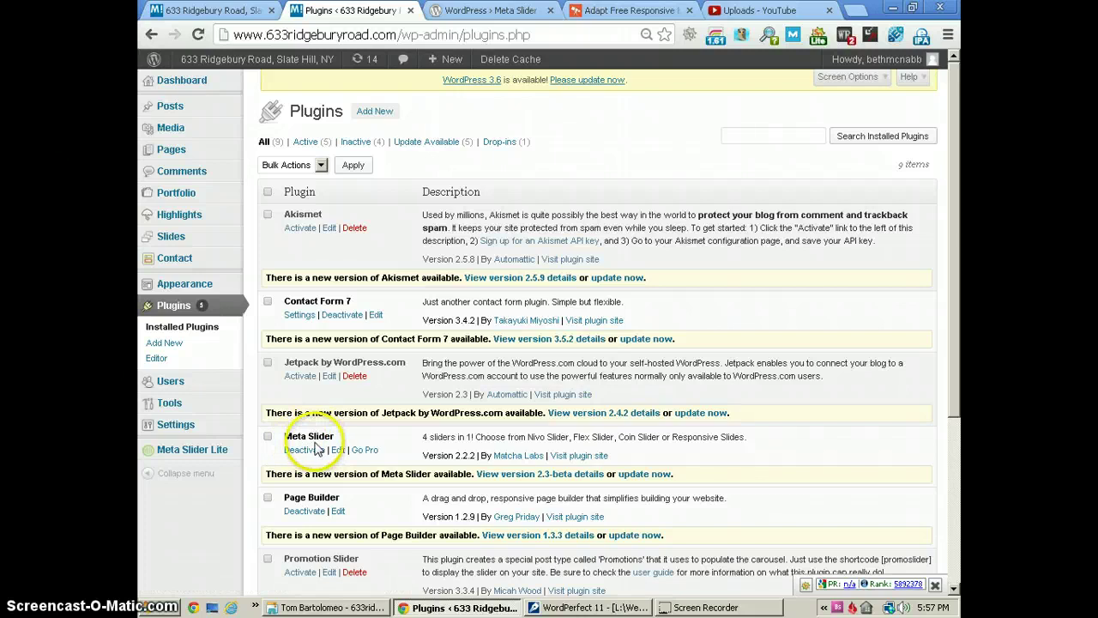
Open the Meta Slider Lite editor in the site's WordPress admin
click(197, 460)
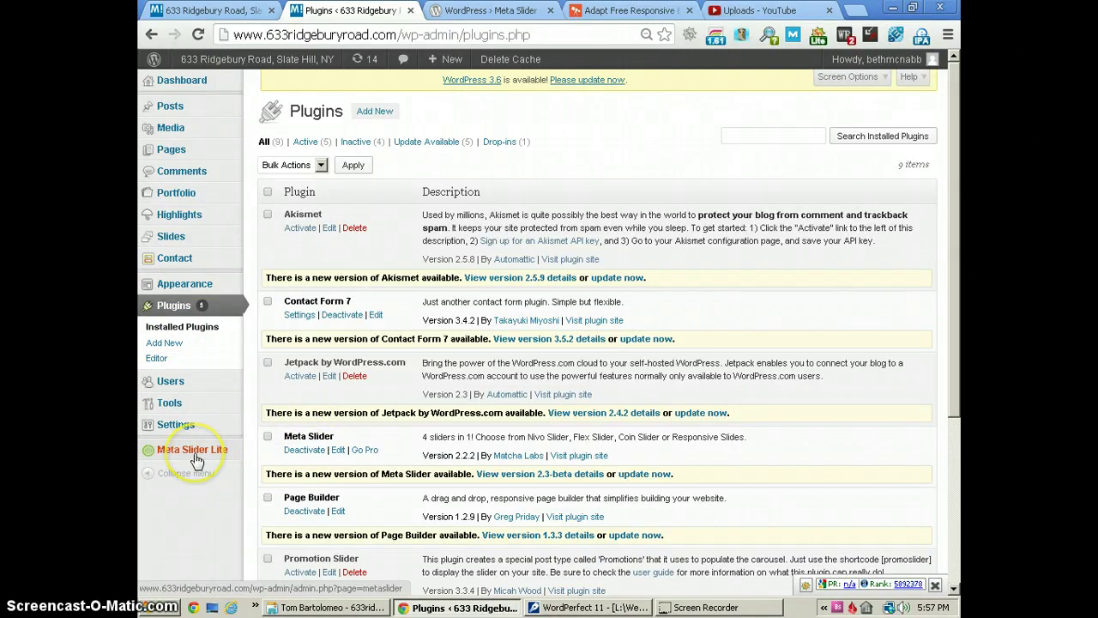
click(194, 457)
click(187, 457)
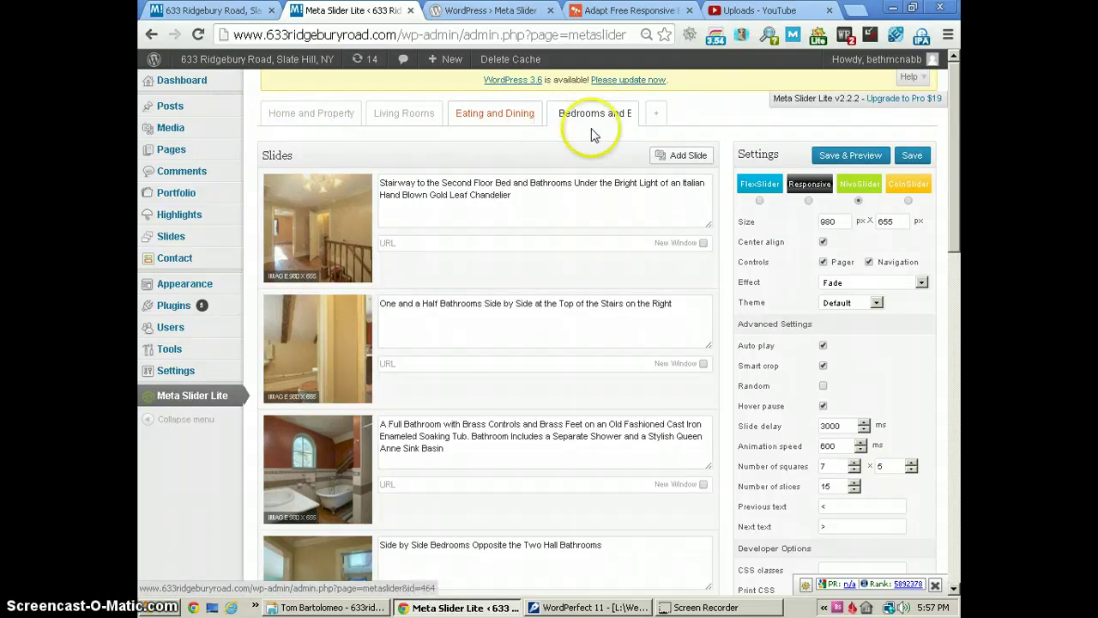
Create a new slider and enter ??? as its name
click(657, 117)
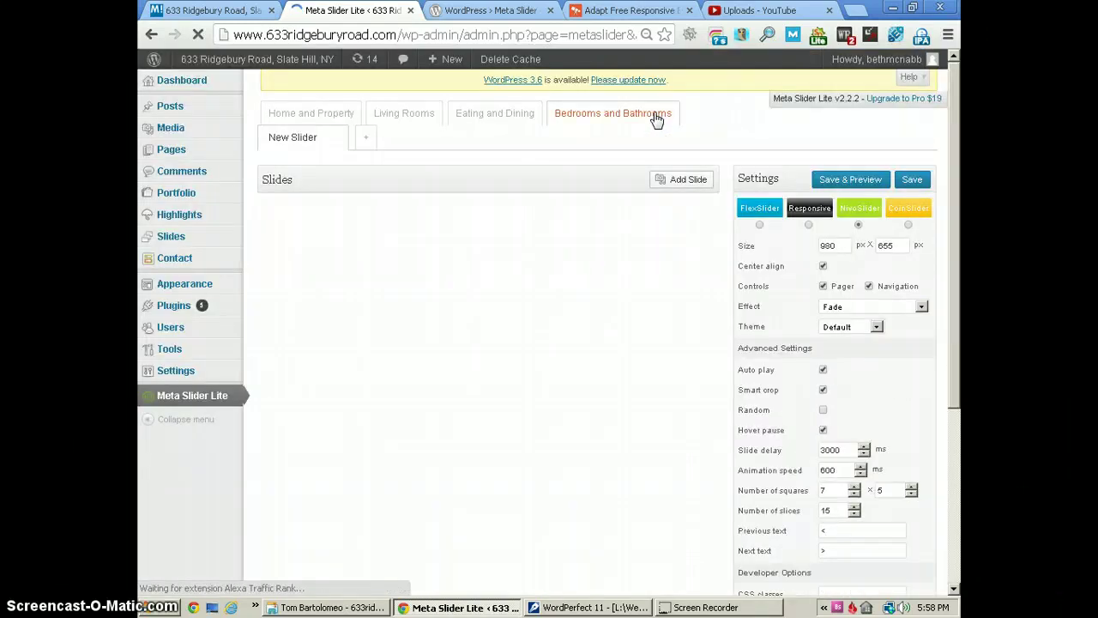
drag(318, 137, 273, 137)
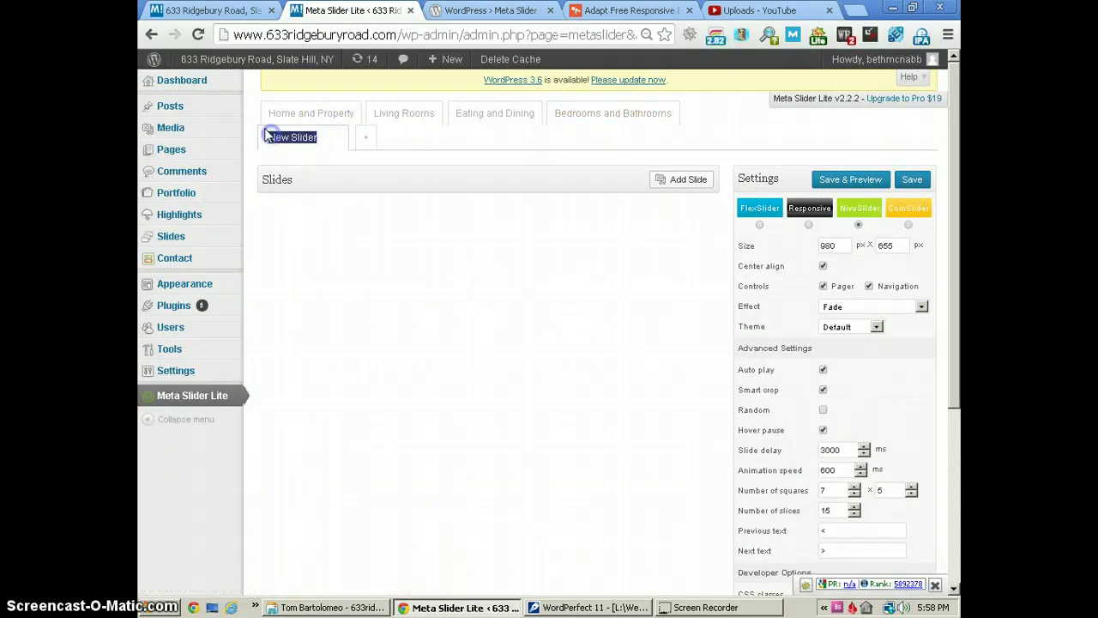
text(???)
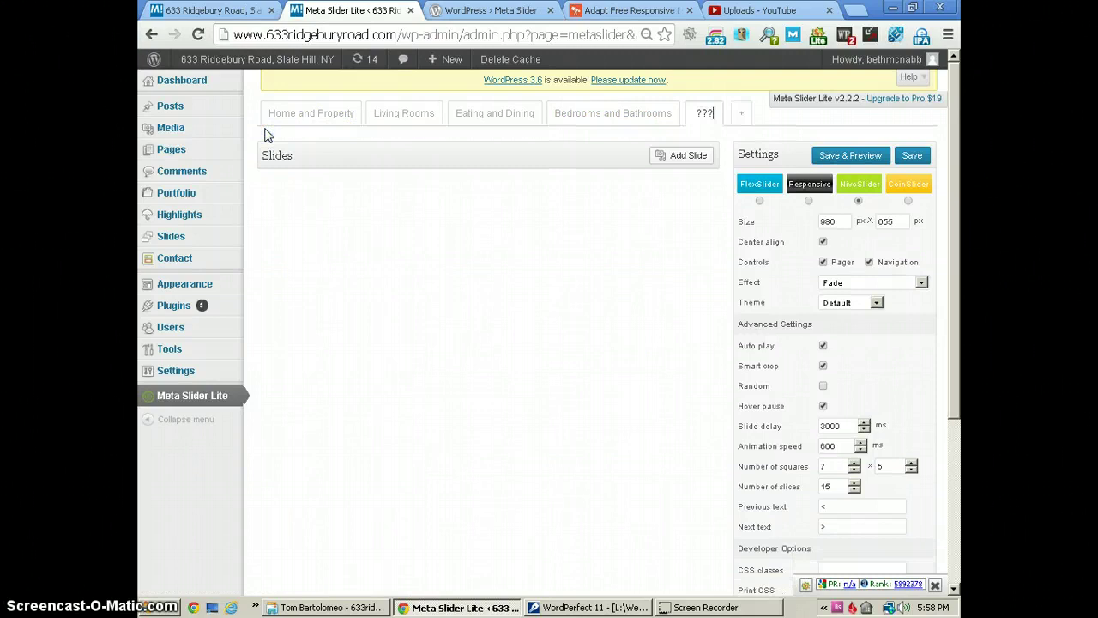
Select the first three Media Library images for a new slide, and close the image picker without adding them
click(686, 155)
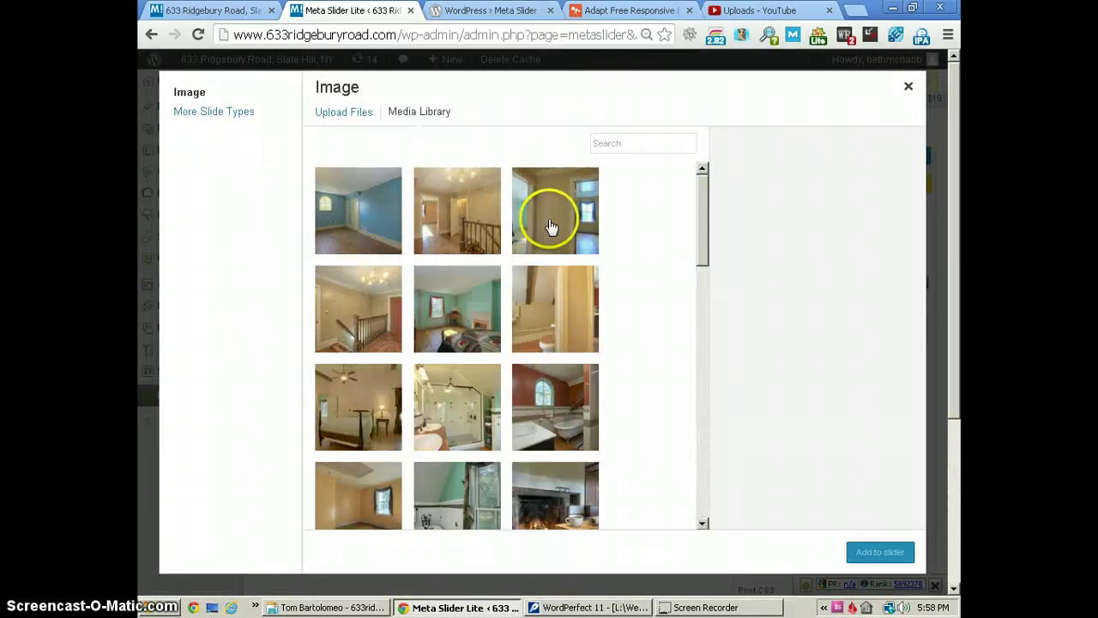
click(327, 115)
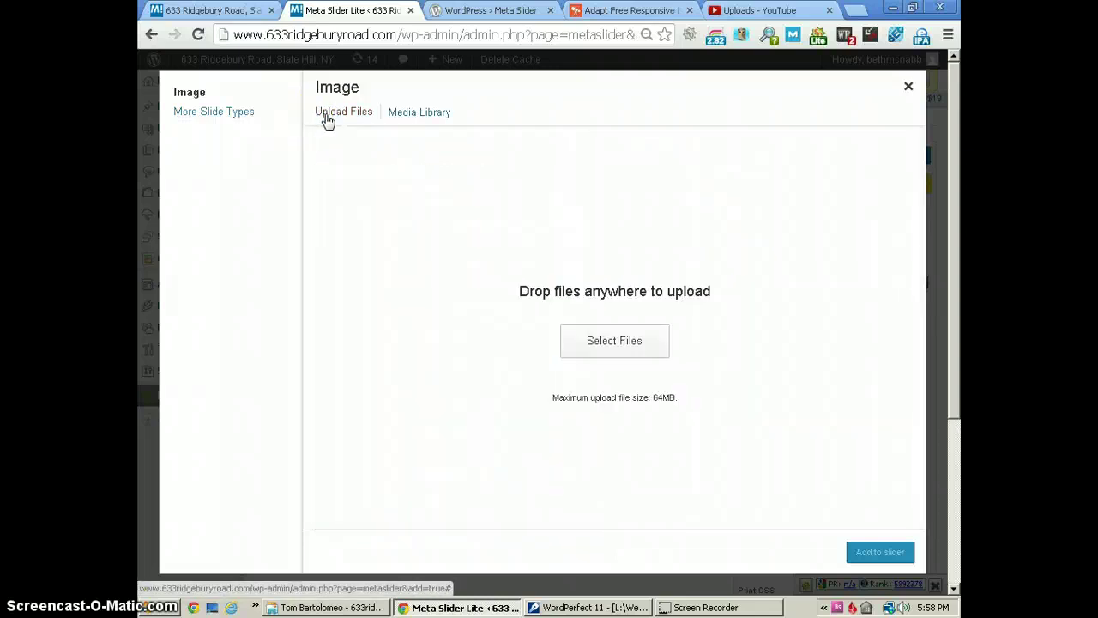
click(446, 116)
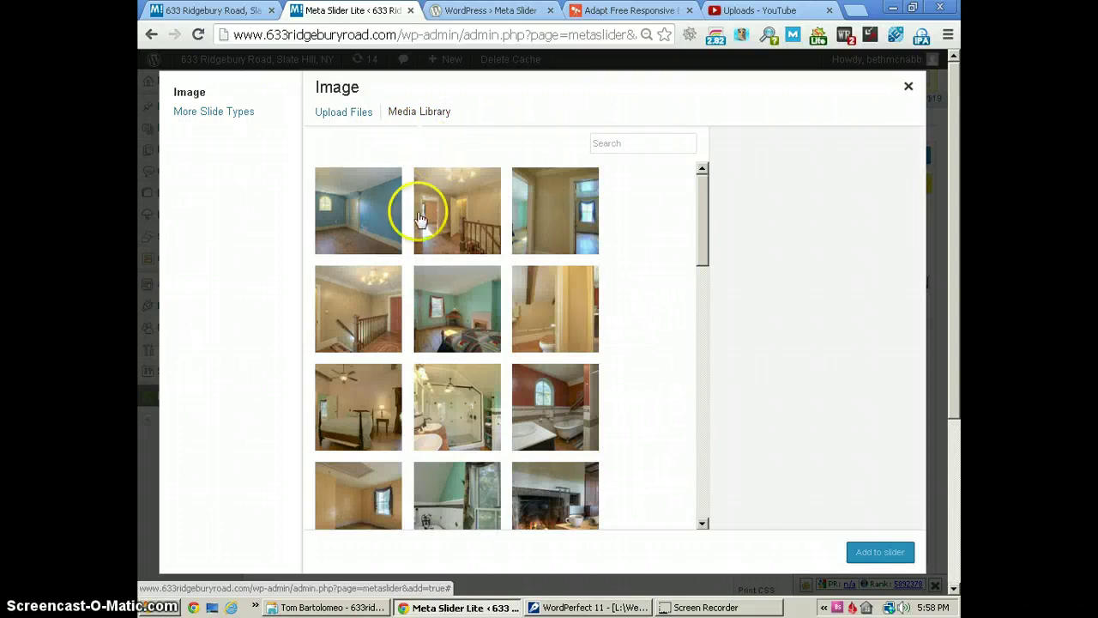
click(369, 218)
click(454, 221)
click(533, 240)
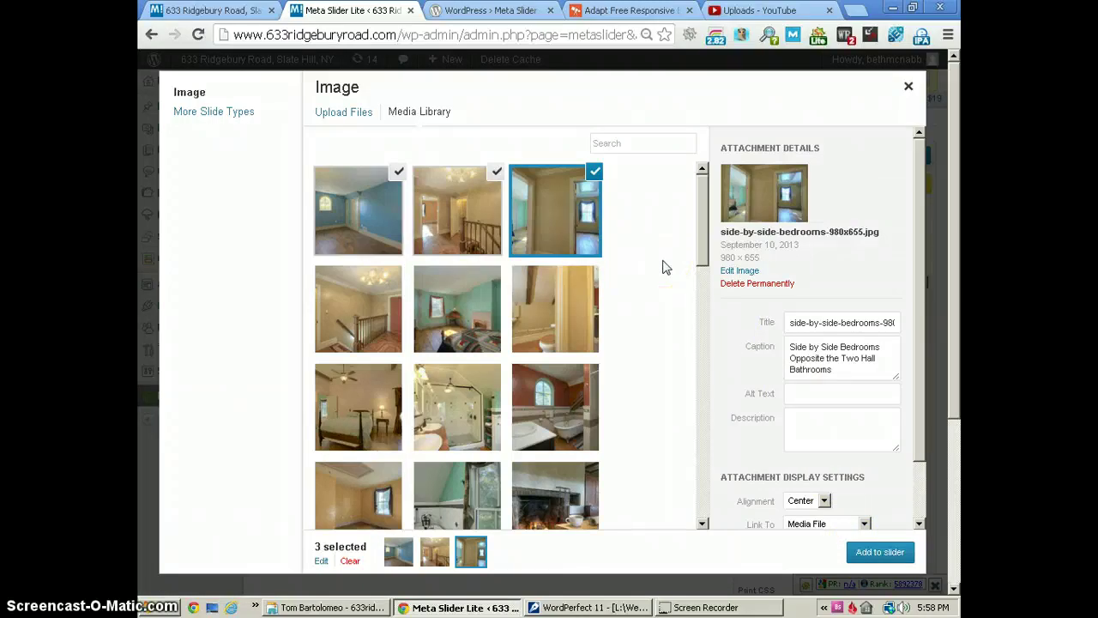
click(907, 87)
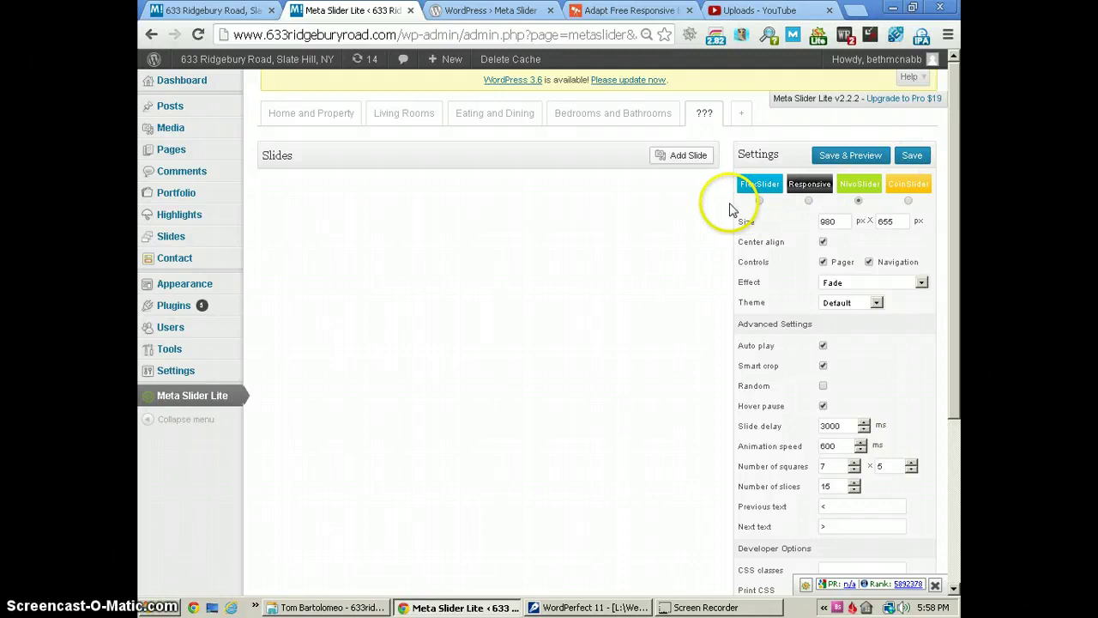
Reload Meta Slider Lite and delete the empty New Slider
scroll(686, 201, down, 3)
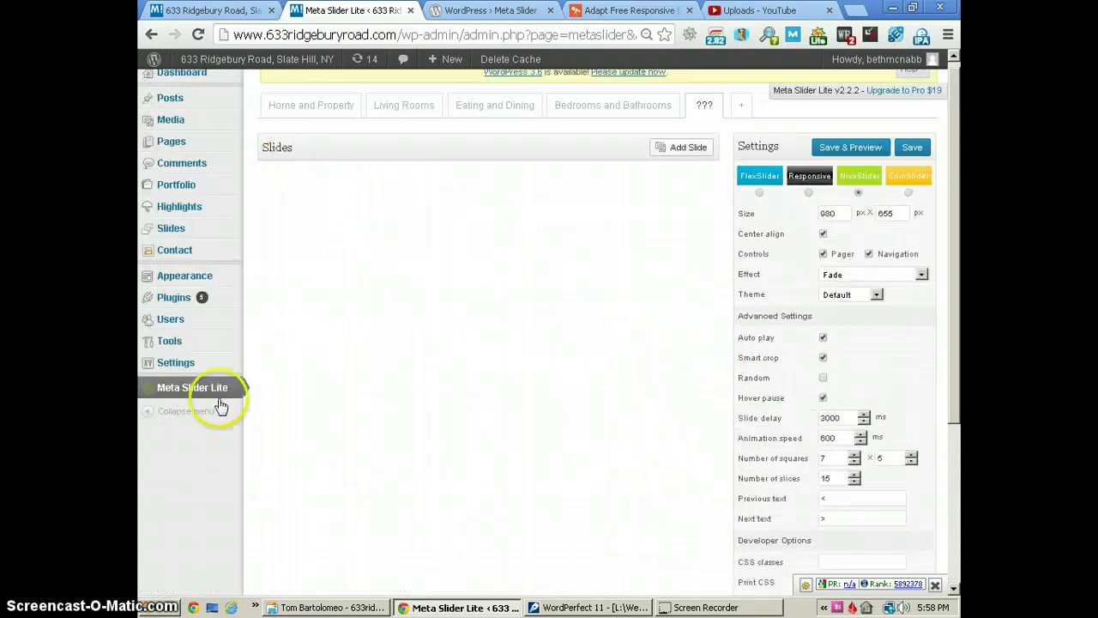
click(214, 393)
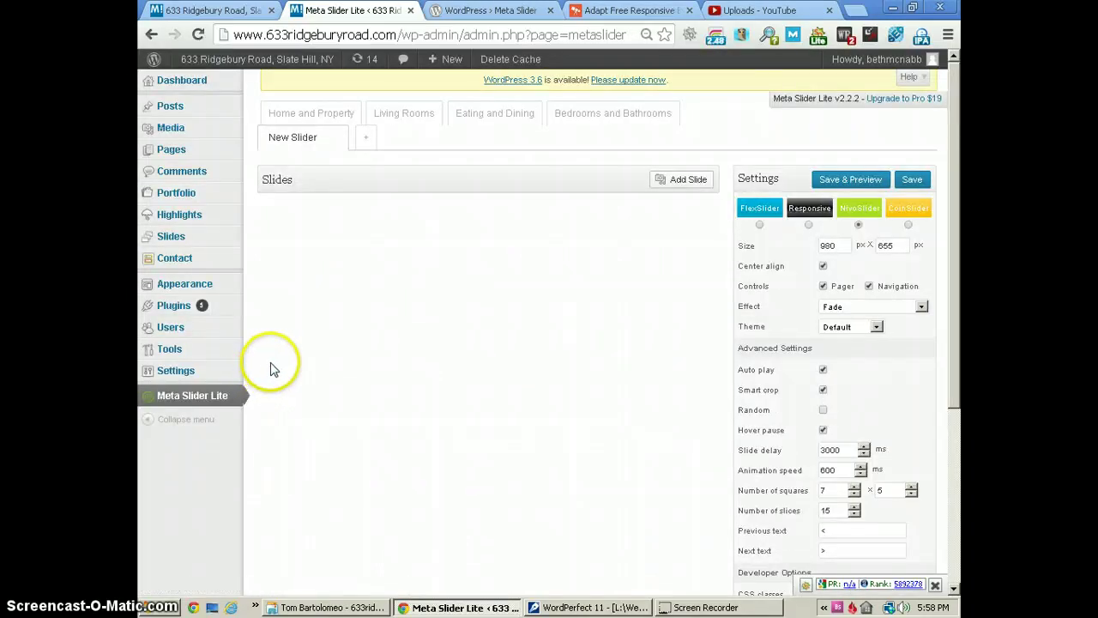
scroll(857, 503, down, 3)
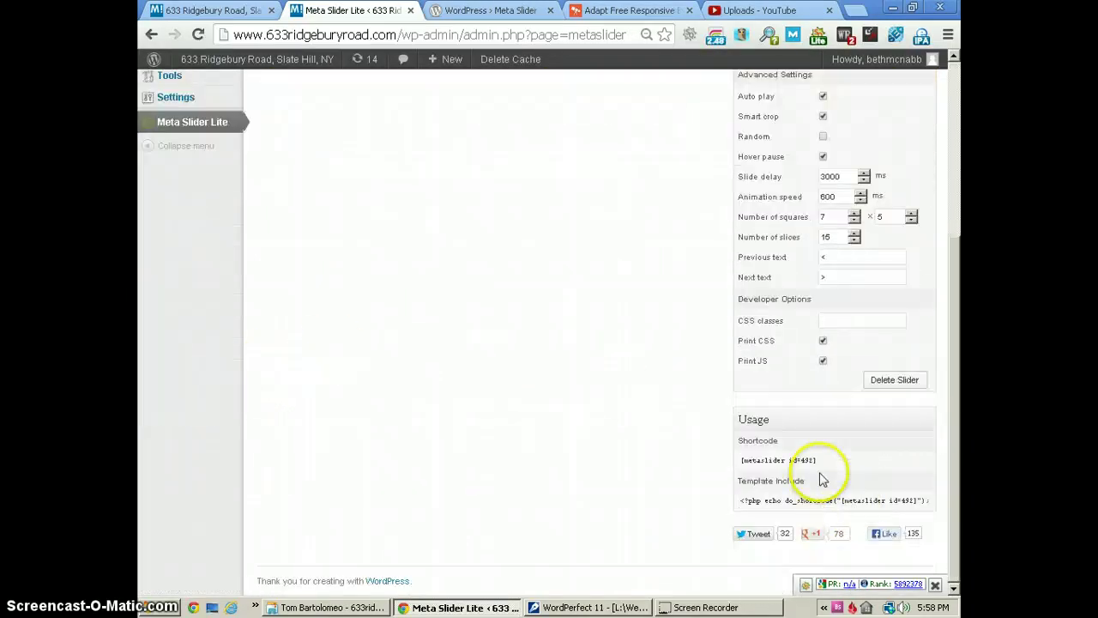
click(892, 380)
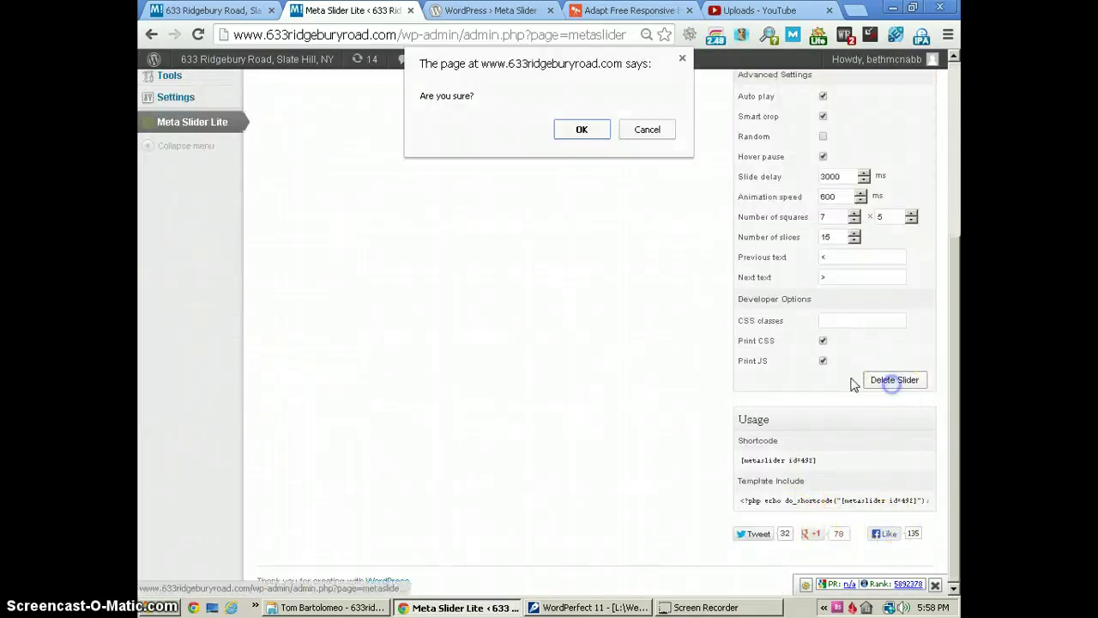
click(580, 130)
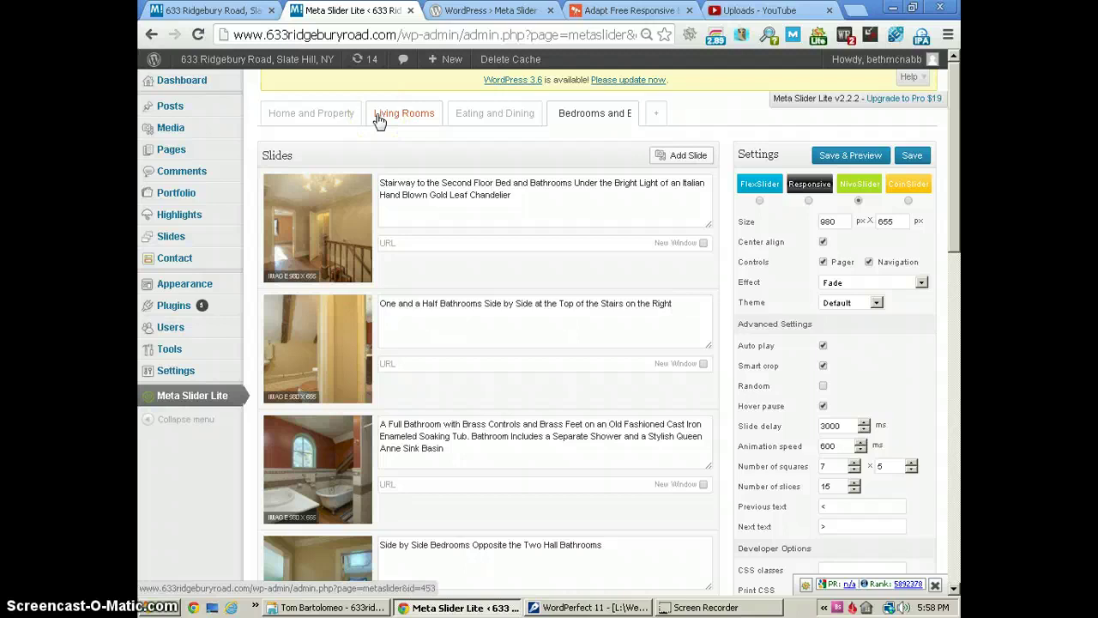
drag(333, 206, 336, 210)
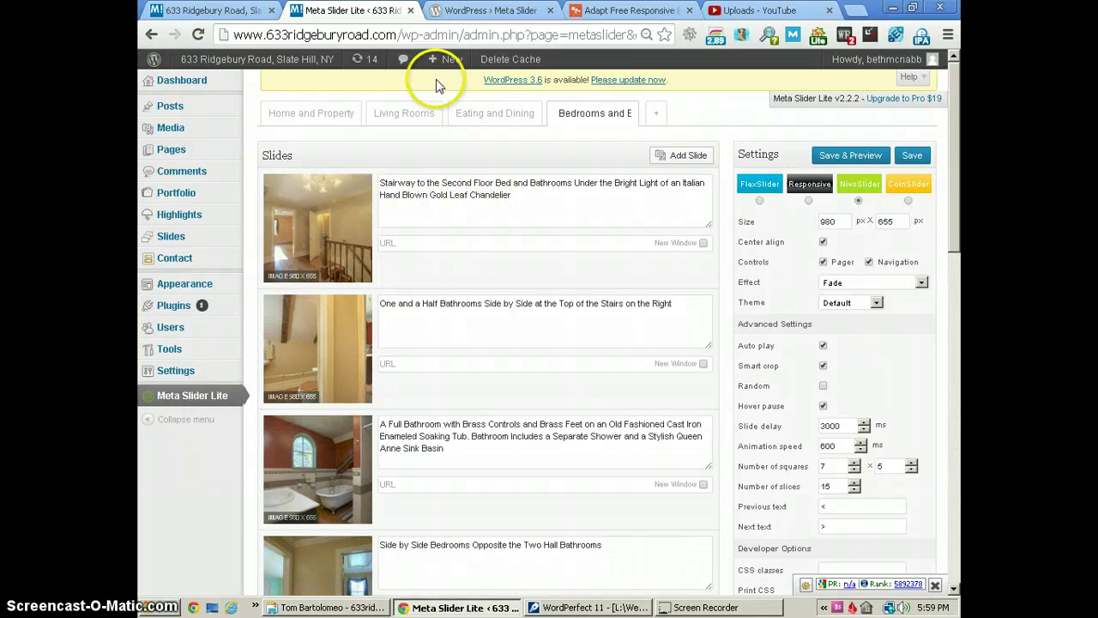
click(442, 10)
click(388, 14)
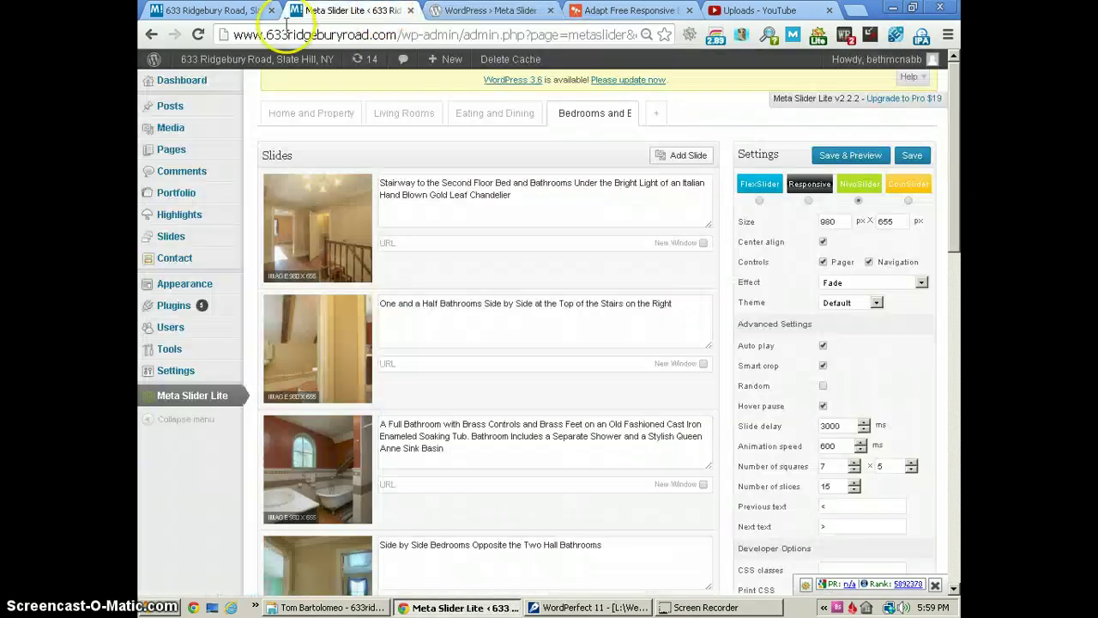
Open the Home and Property page from the live site's home page and view its slideshow and description
click(206, 10)
scroll(360, 129, down, 4)
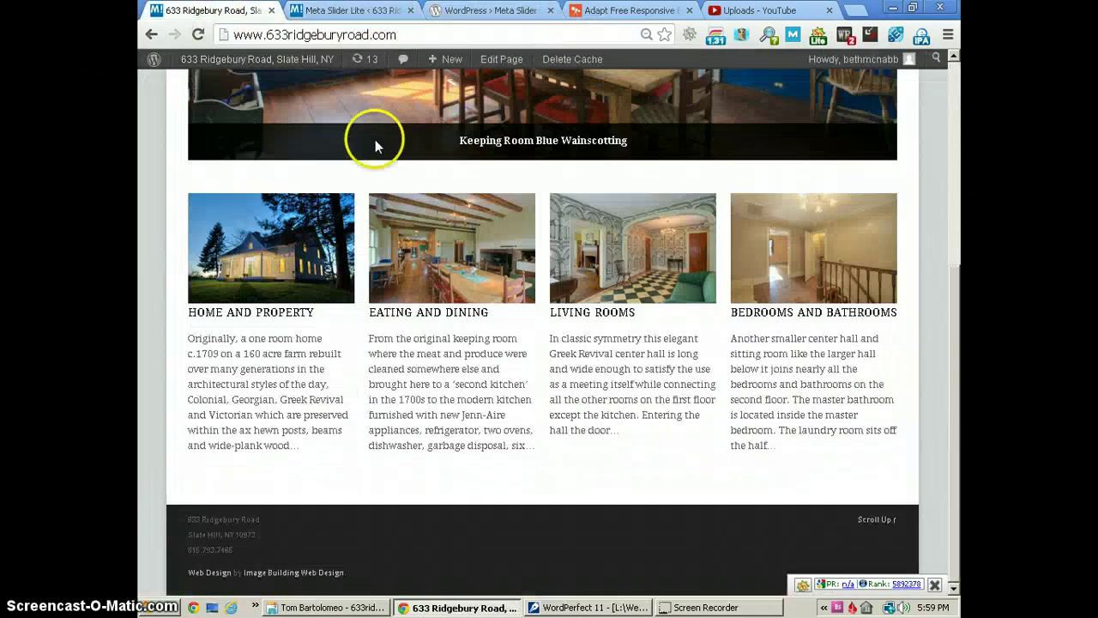
click(332, 301)
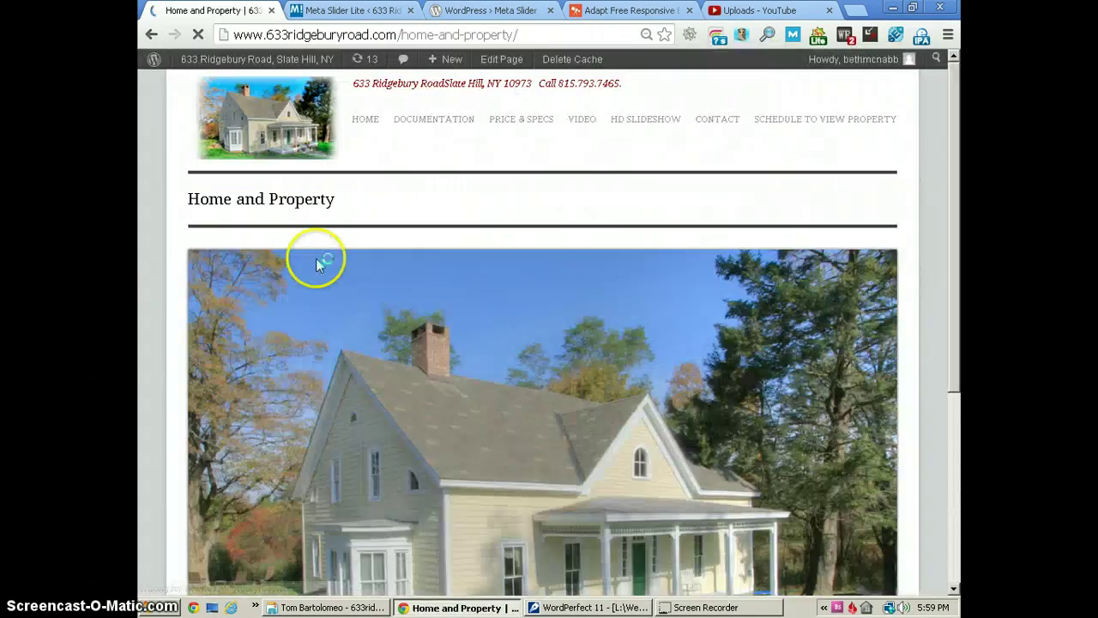
scroll(318, 257, down, 2)
scroll(297, 229, down, 2)
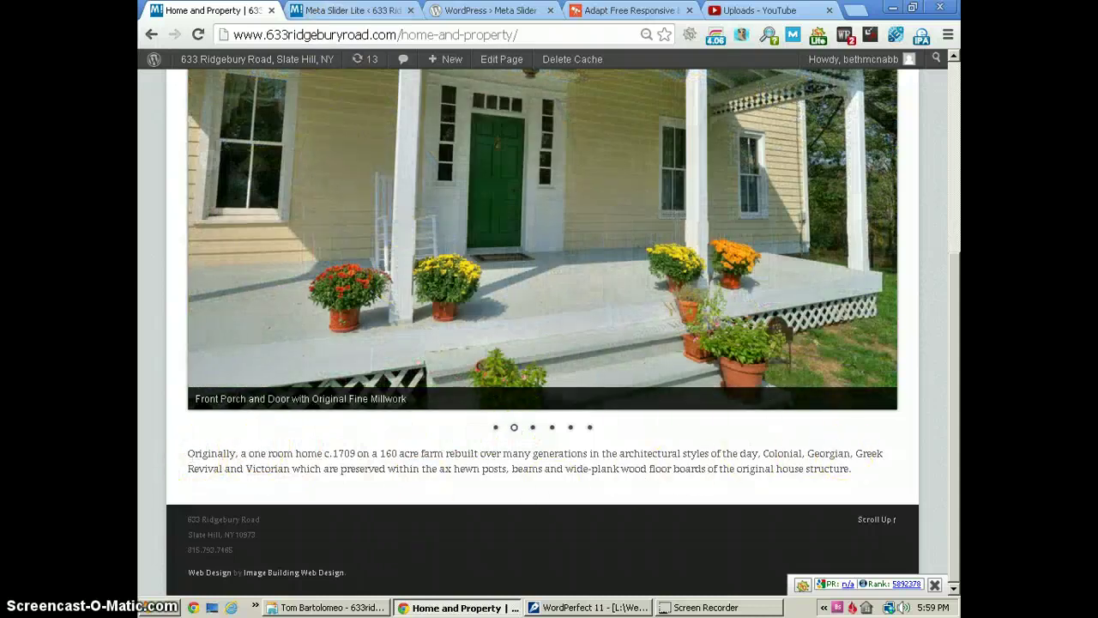
Return to the Bedrooms and Bathrooms slider and check the first slide's URL and New Window options
click(347, 10)
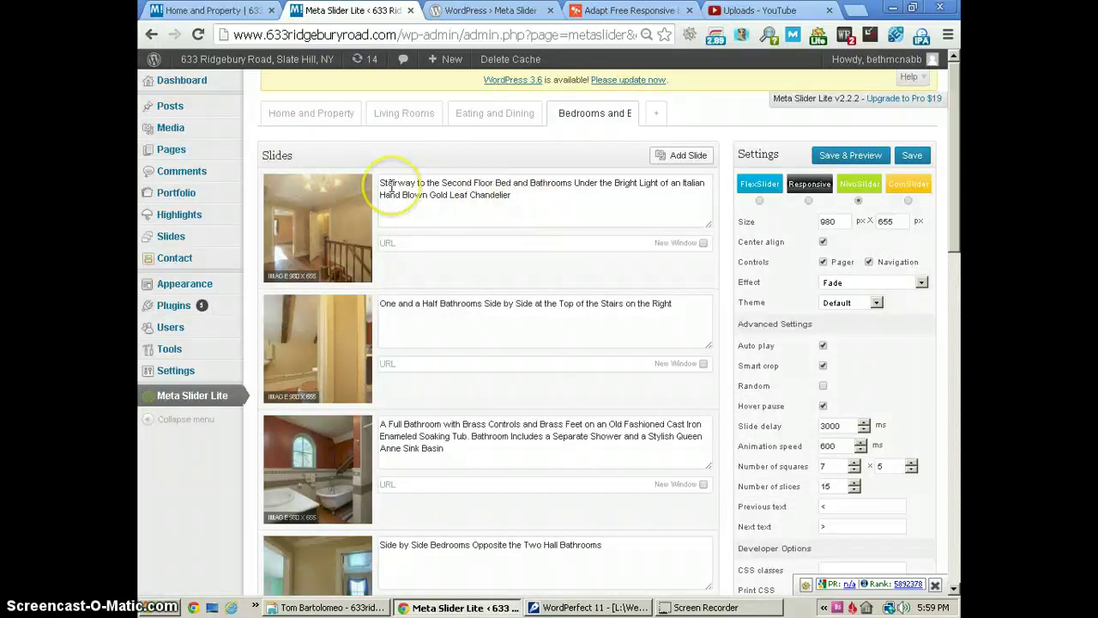
click(390, 246)
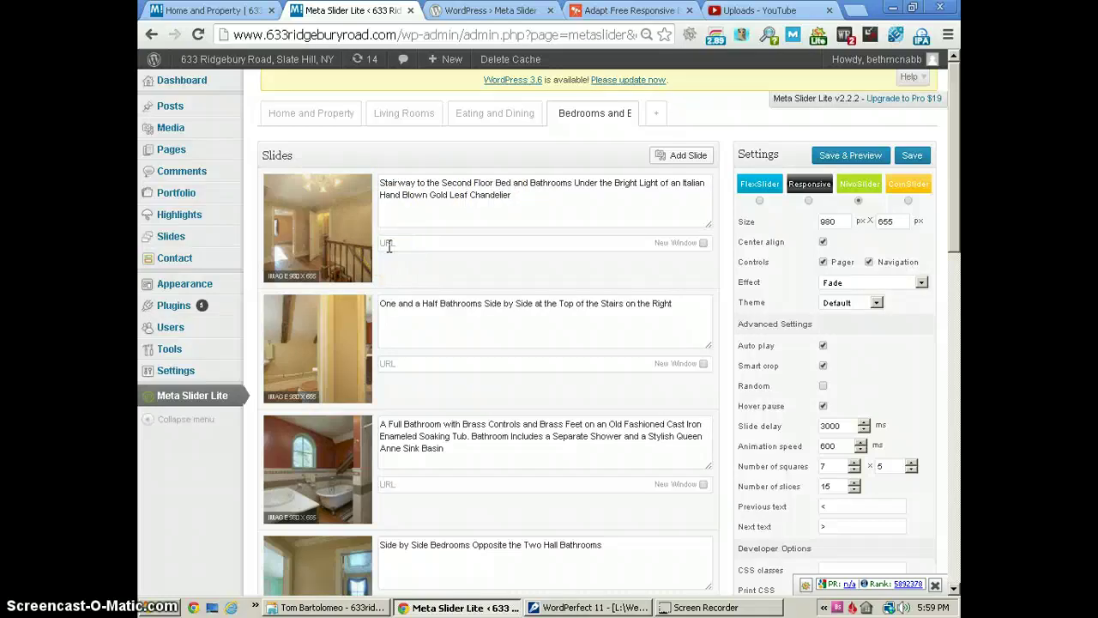
click(702, 243)
click(703, 244)
click(574, 242)
Review the slider's size, effect and advanced settings, down to its shortcode in the usage section
click(833, 223)
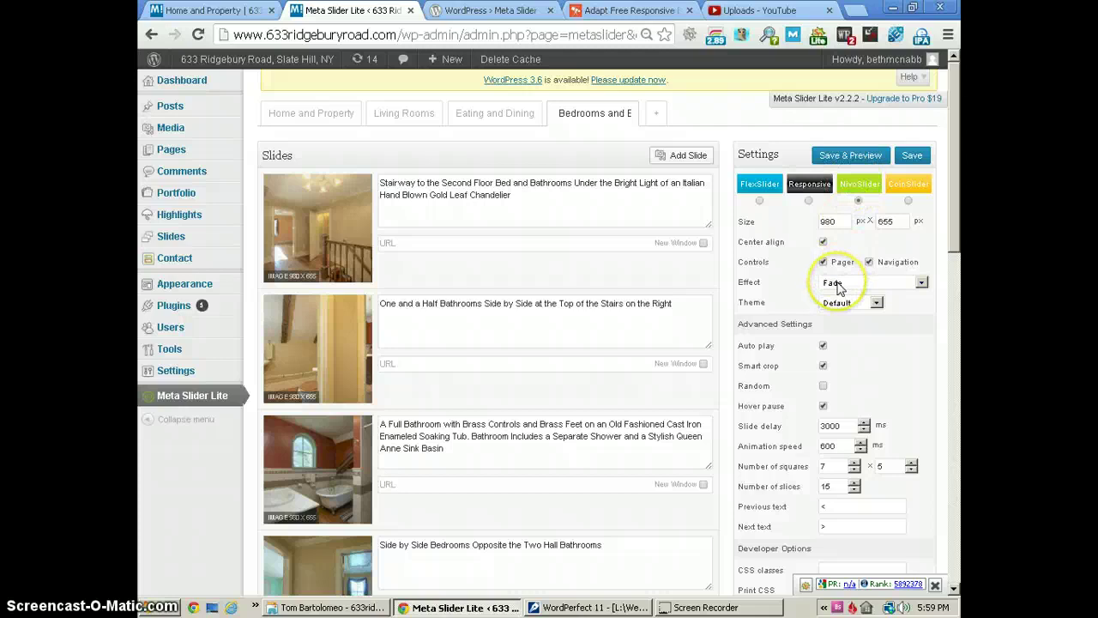
scroll(706, 262, down, 3)
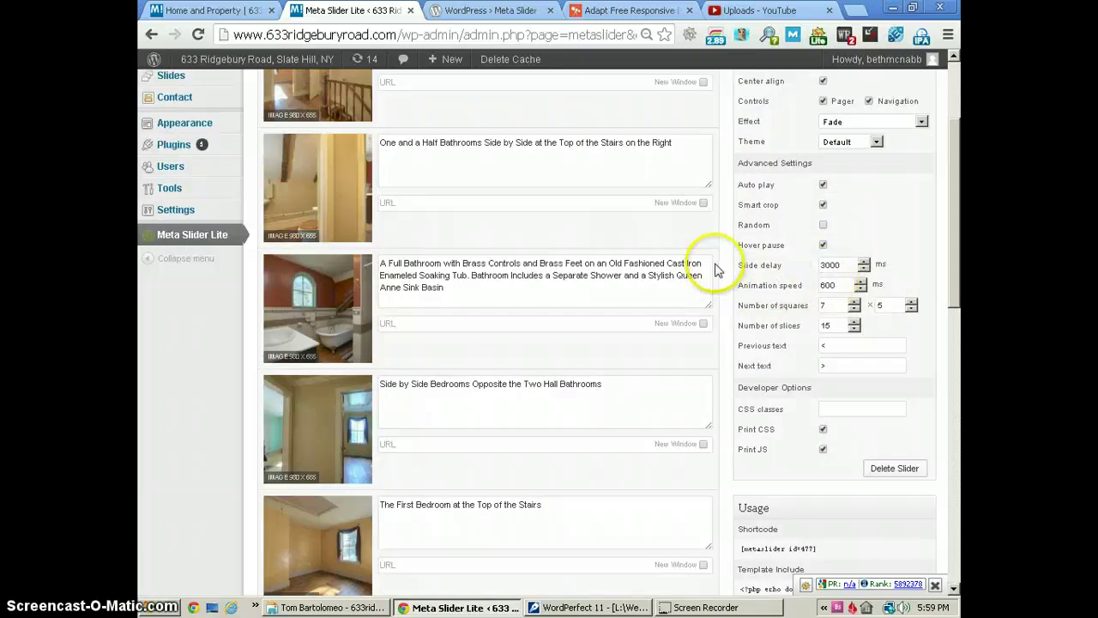
scroll(716, 269, down, 3)
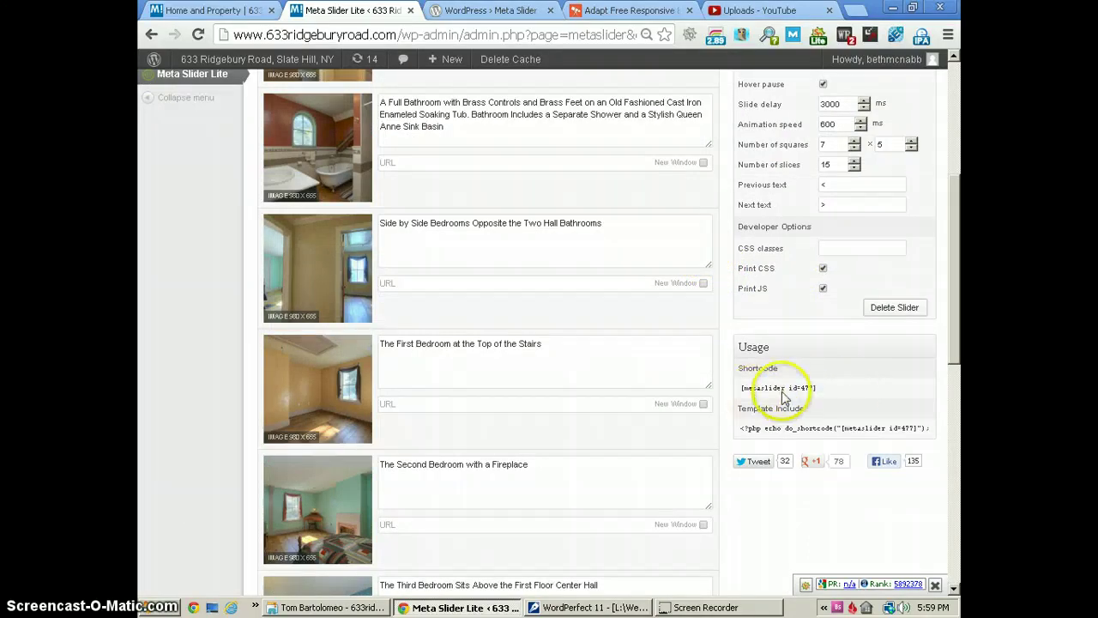
scroll(645, 283, up, 6)
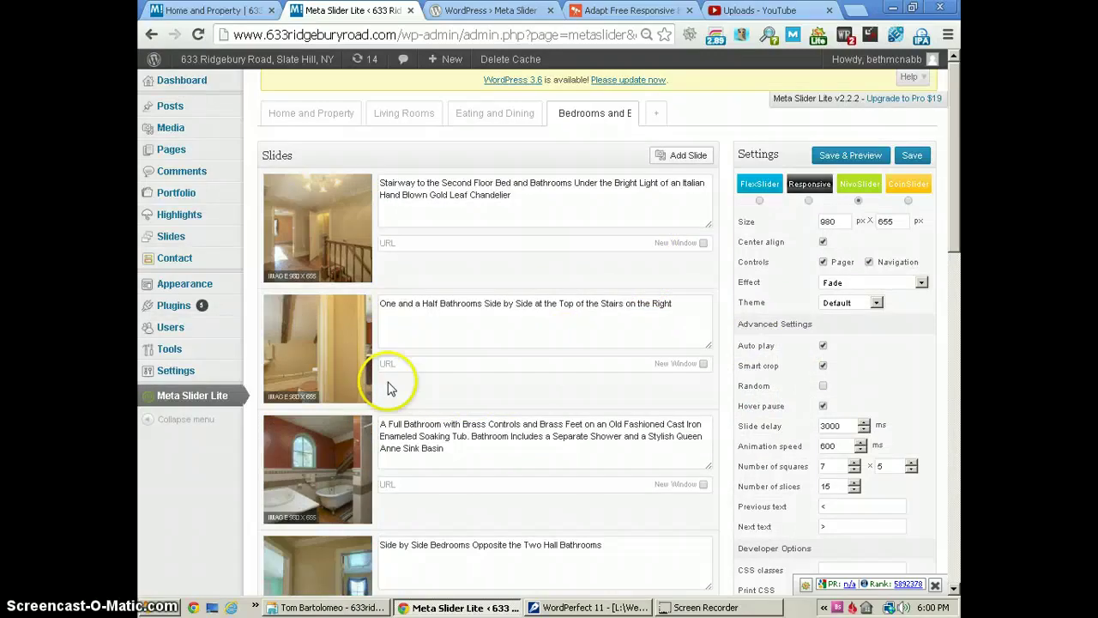
Try reordering the slides by moving the second slide above the first, keeping the stairway slide in first place
mouse_move(347, 342)
drag(344, 340, 347, 219)
drag(335, 350, 324, 216)
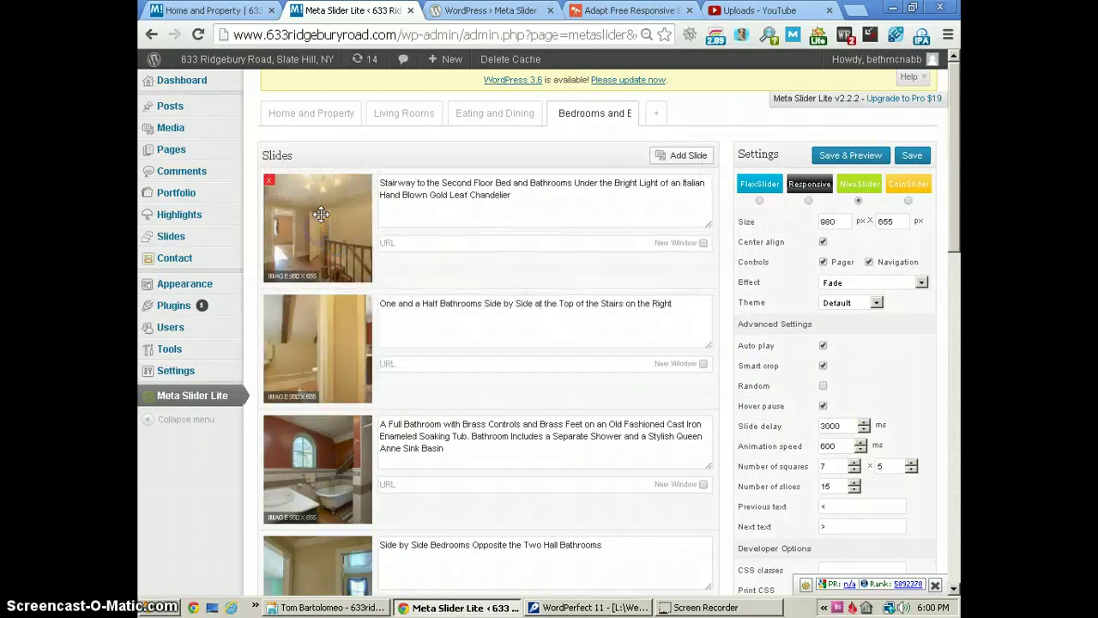
drag(329, 399, 334, 360)
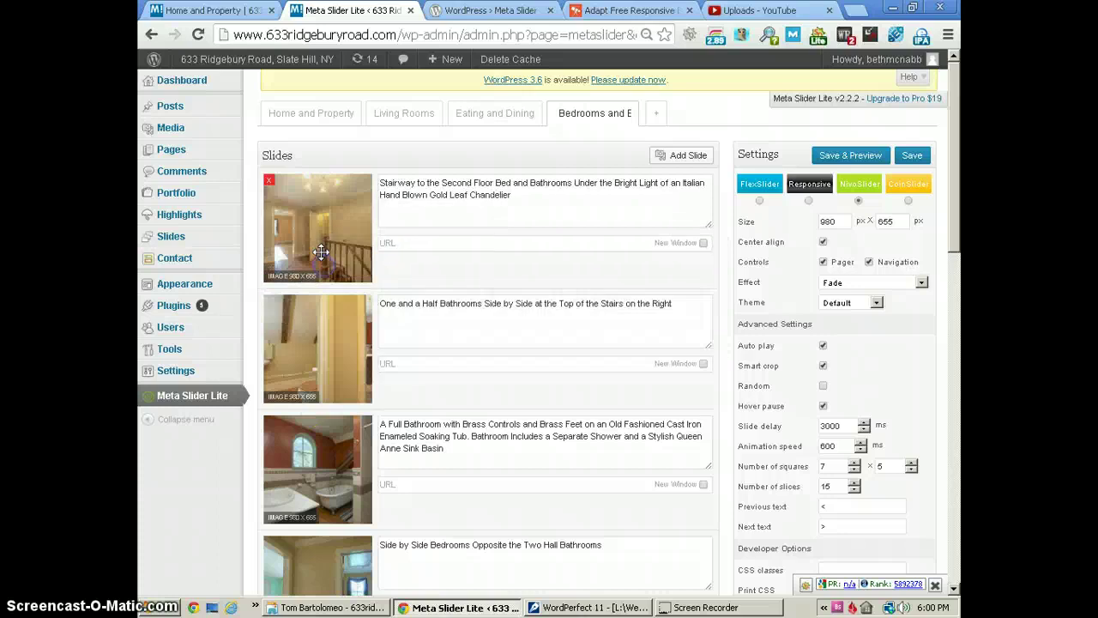
click(385, 286)
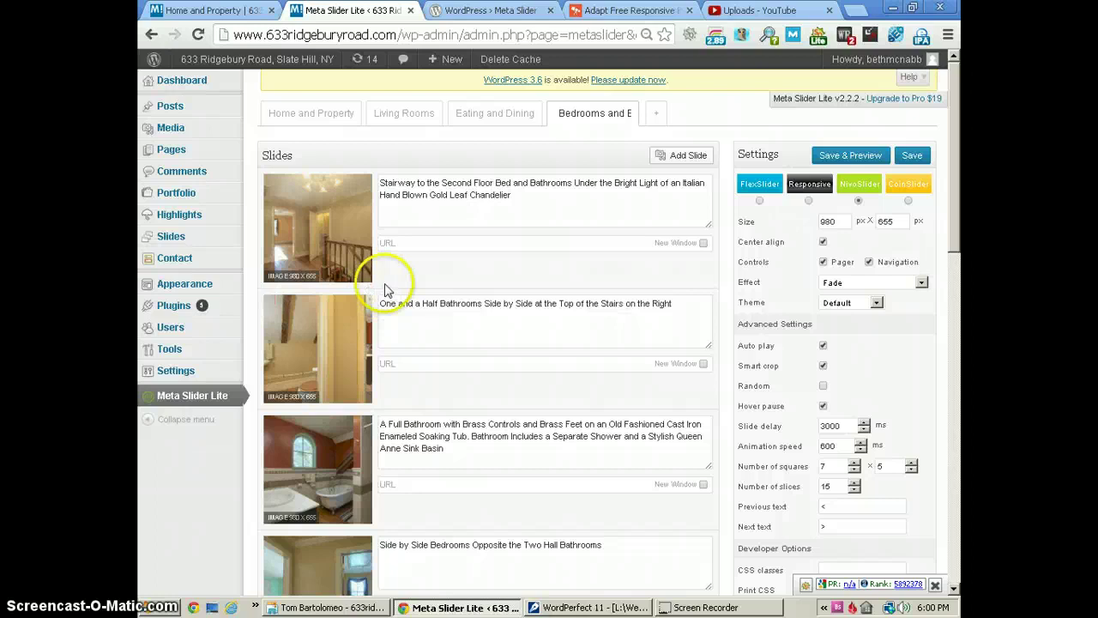
click(433, 275)
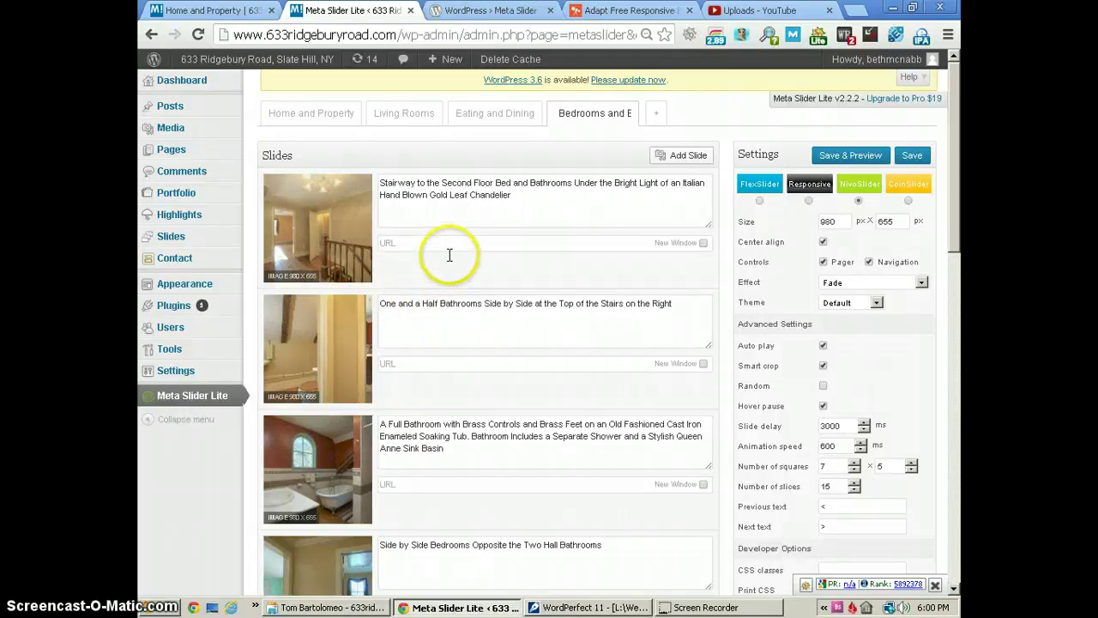
scroll(466, 274, down, 10)
scroll(458, 277, up, 6)
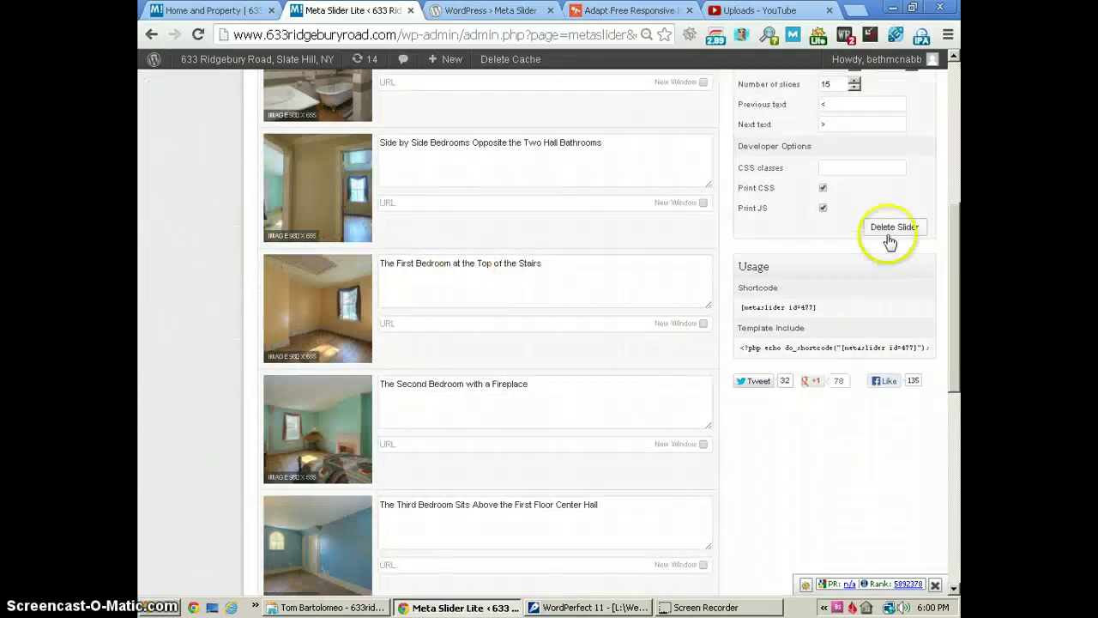
scroll(578, 245, up, 5)
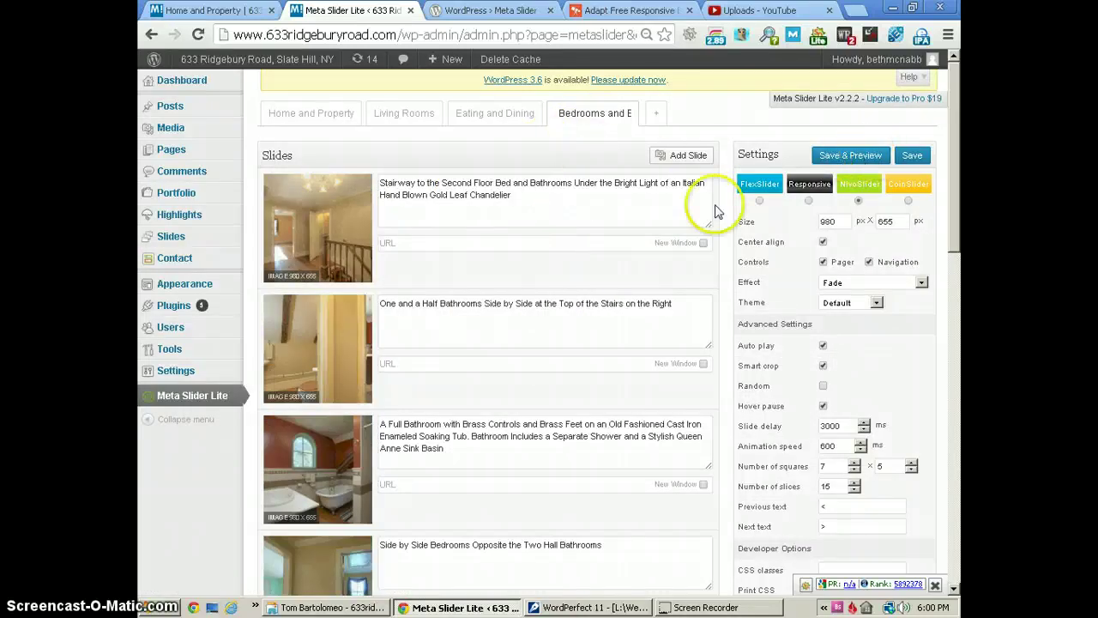
Copy the Bedrooms and Bathrooms slider's shortcode [metaslider id=477] from the usage section
scroll(652, 207, down, 3)
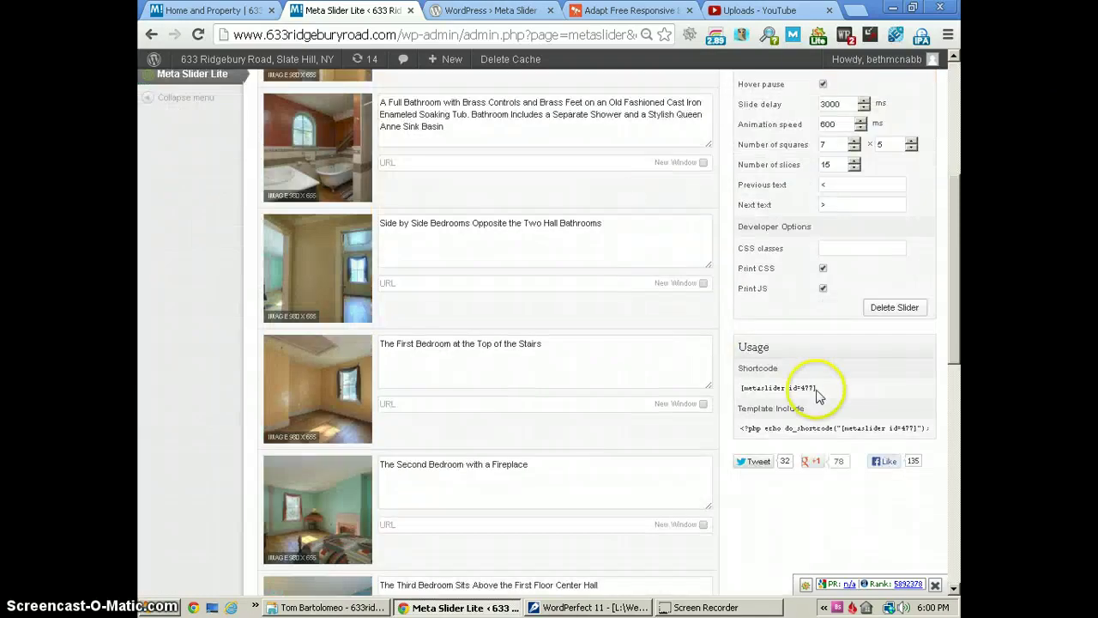
drag(818, 391, 770, 388)
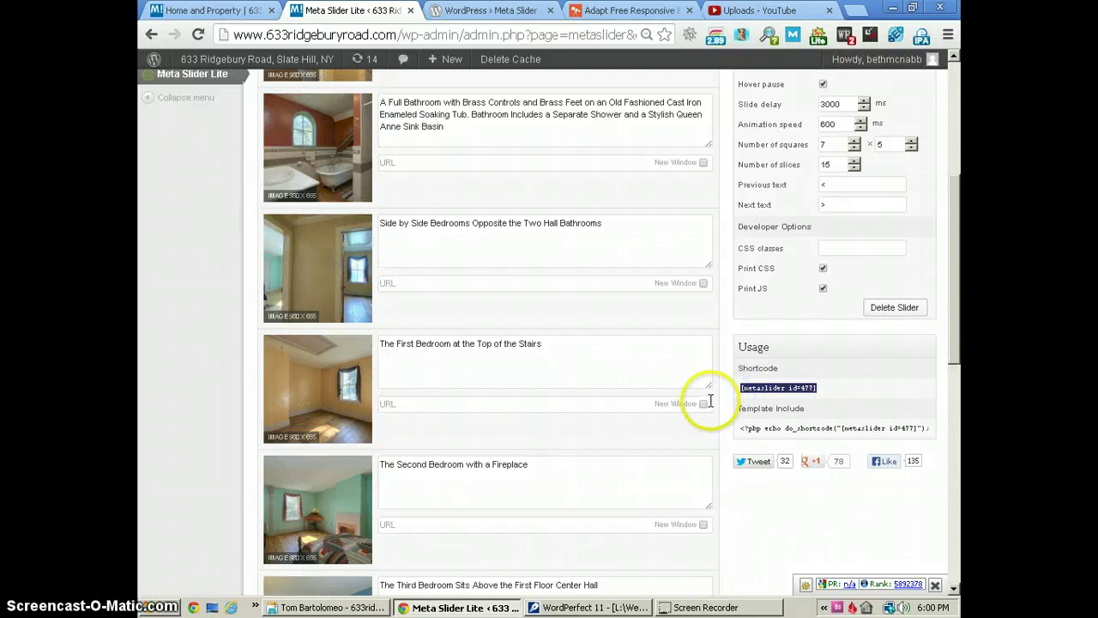
right_click(780, 392)
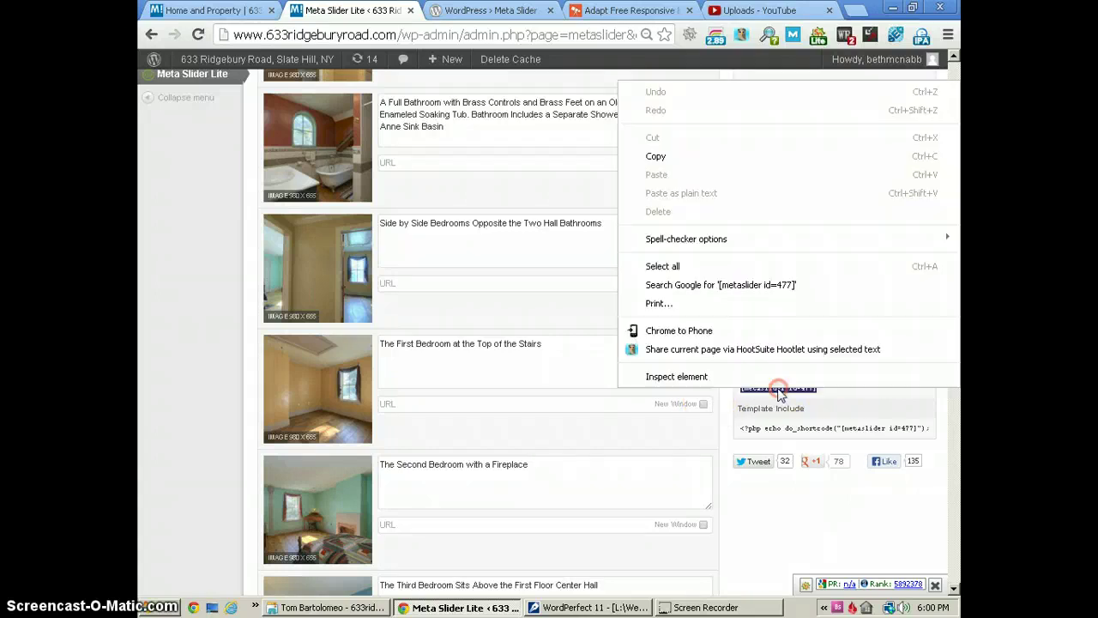
click(676, 160)
Check the Bedrooms and Bathrooms slider's title, glance at the live Home and Property page and return to the slider editor
scroll(680, 257, up, 5)
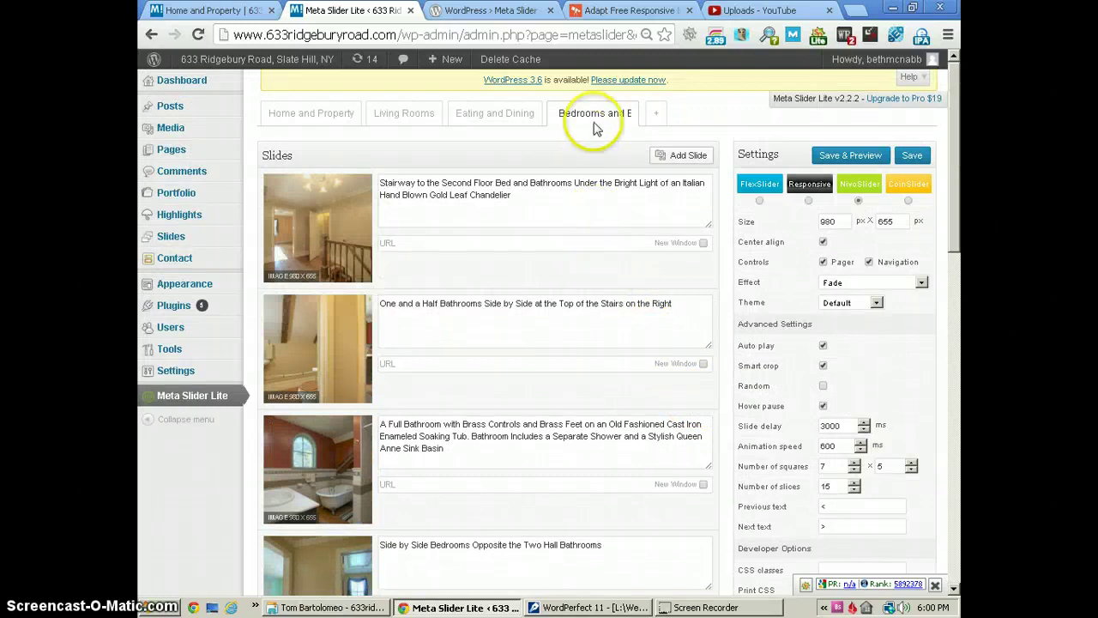
click(592, 117)
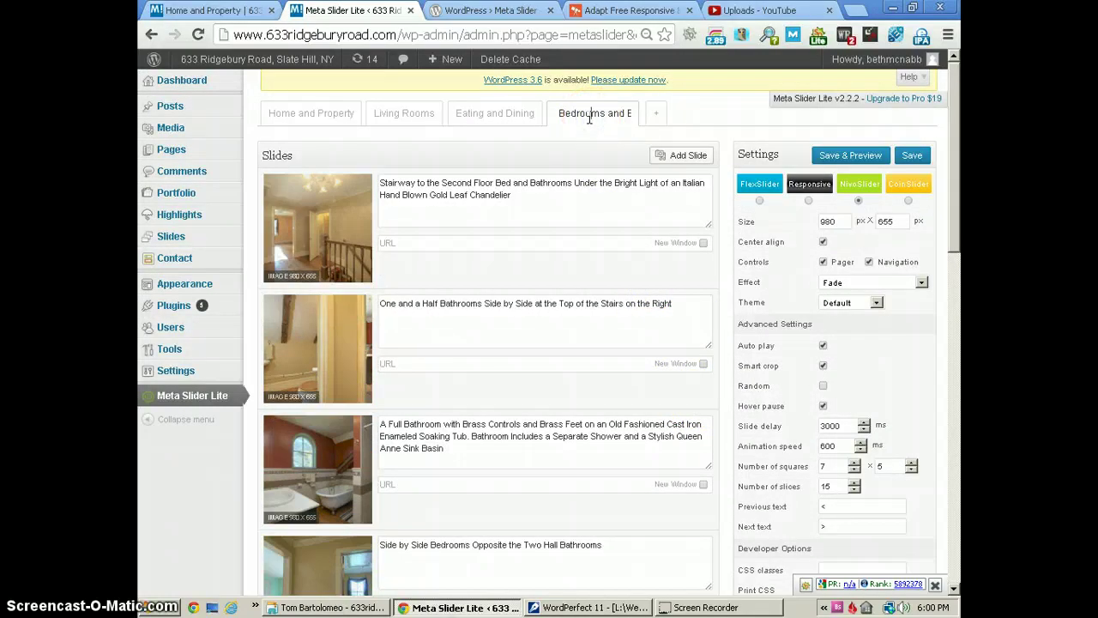
click(157, 10)
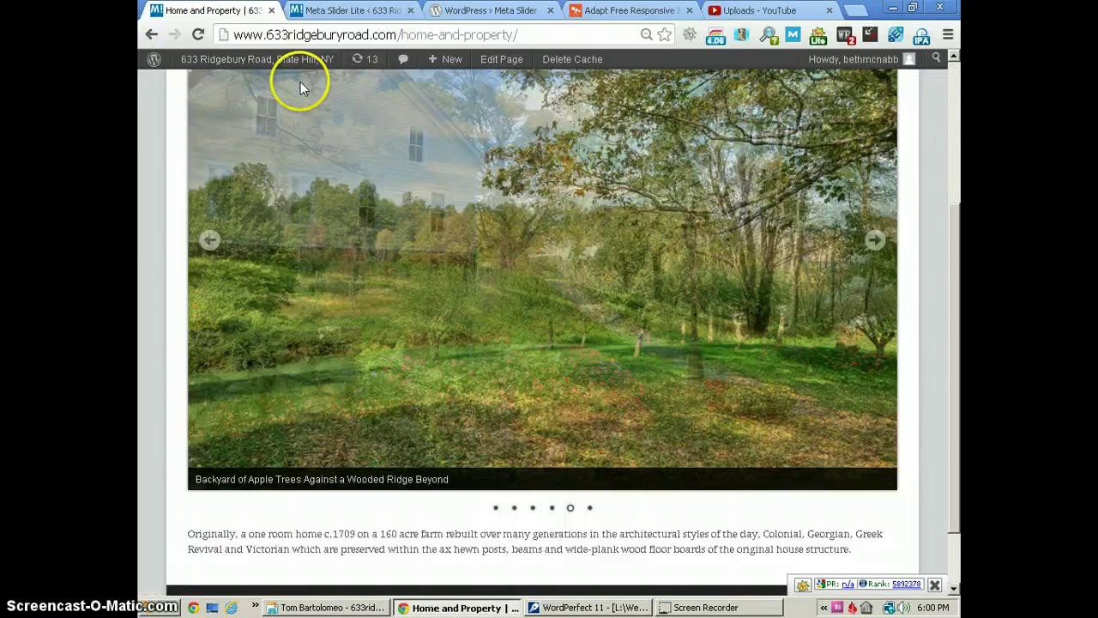
scroll(301, 82, up, 3)
click(348, 11)
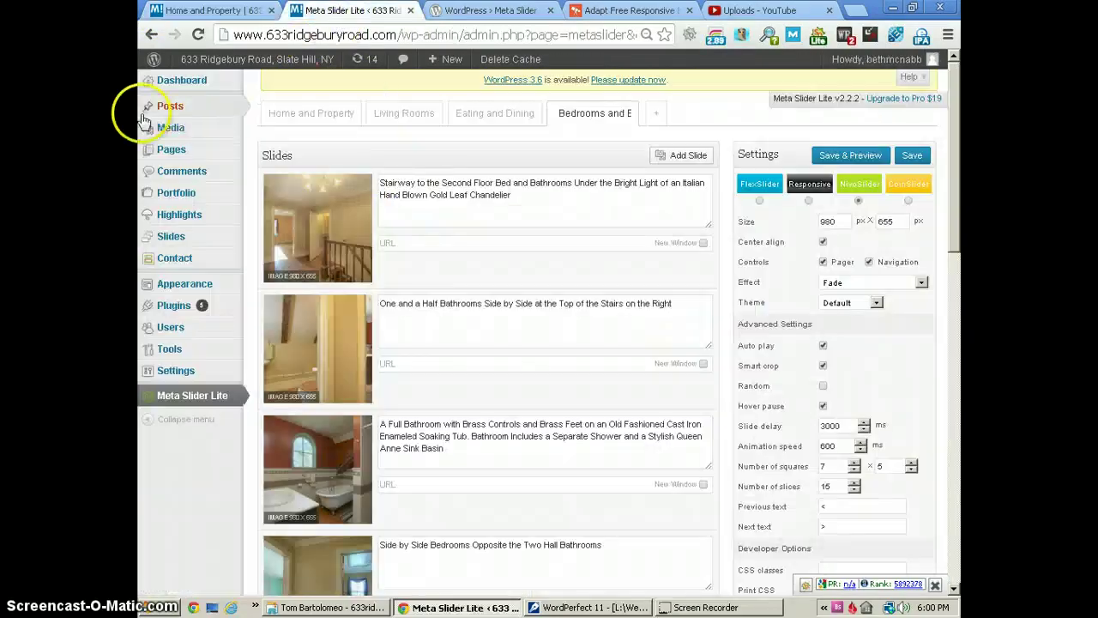
Open the Bedrooms and Bathrooms page for editing, with [metaslider id=477] on the line above its description, and update the page
click(174, 150)
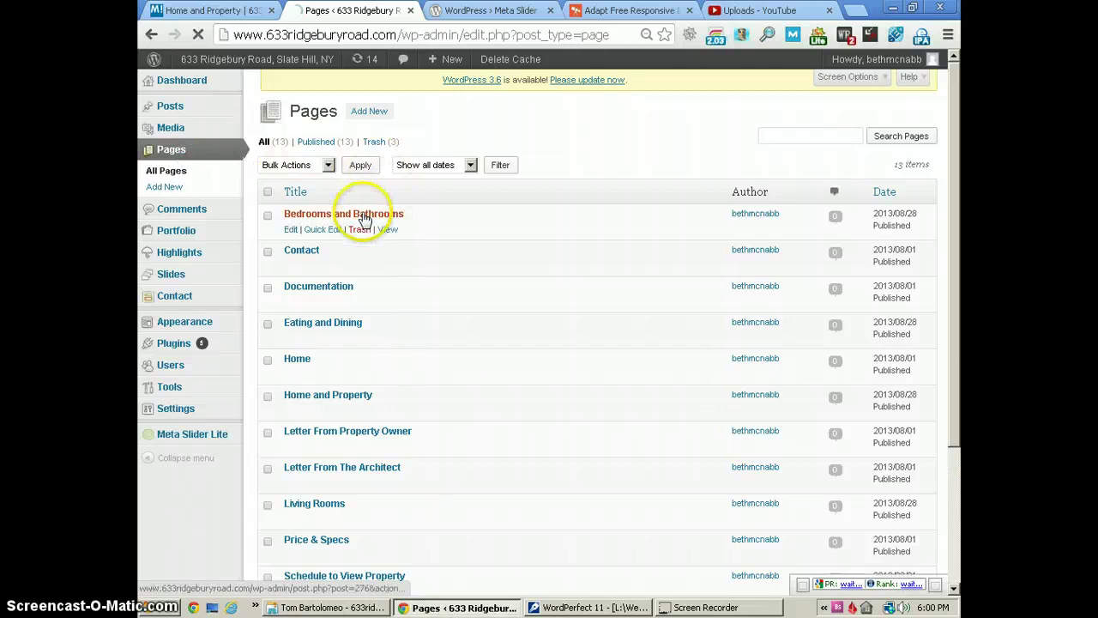
click(364, 216)
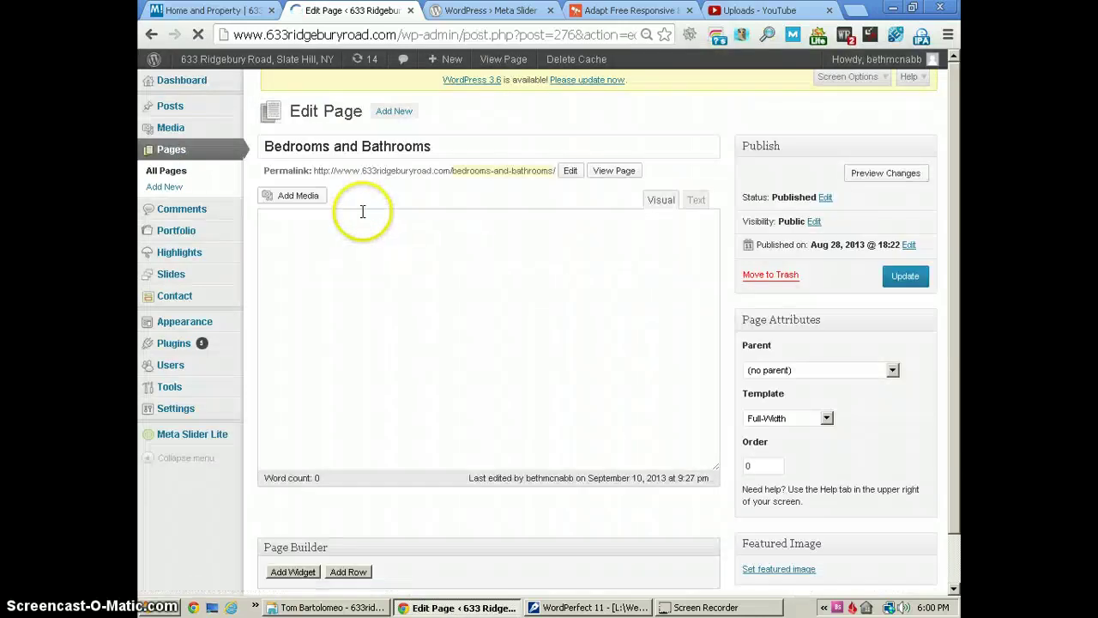
click(369, 268)
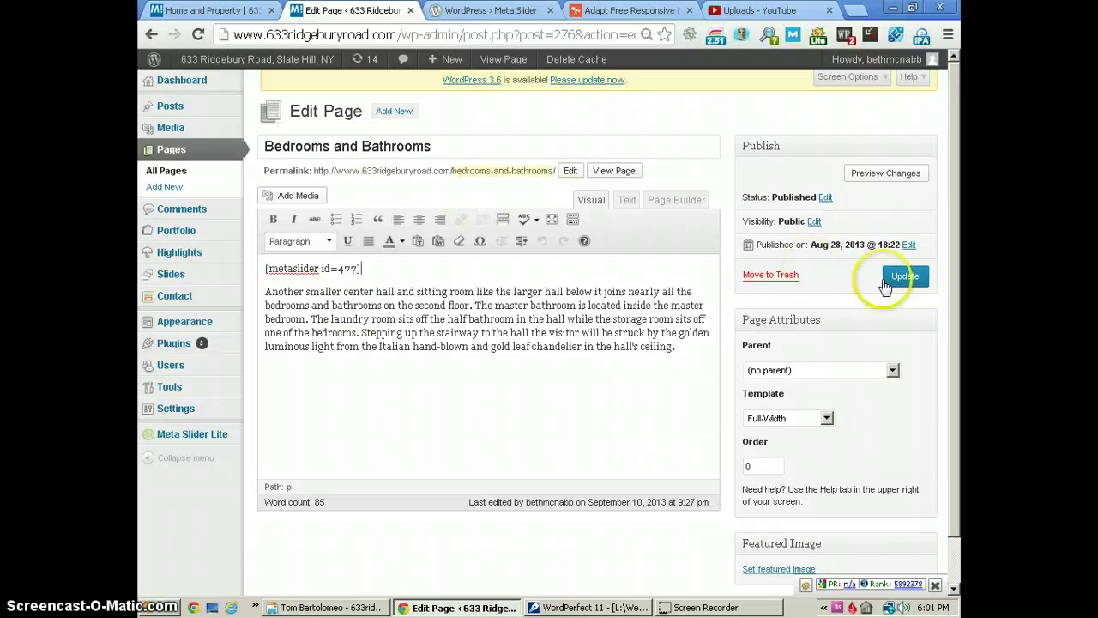
click(923, 281)
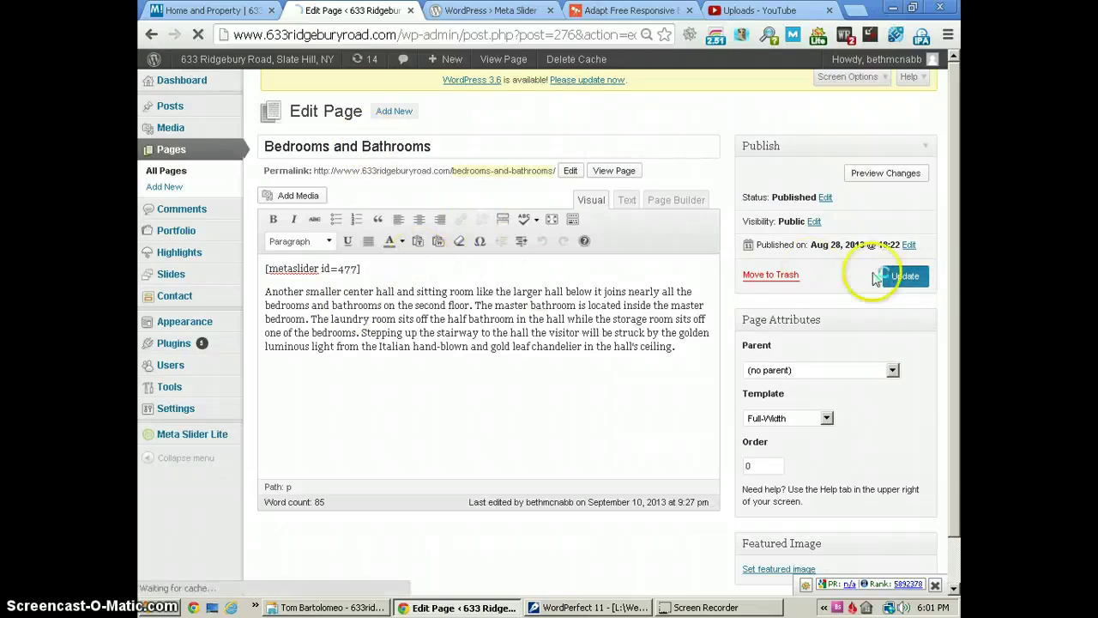
Open the Bedrooms and Bathrooms page from the live site's home page and view its slideshow and description
click(227, 11)
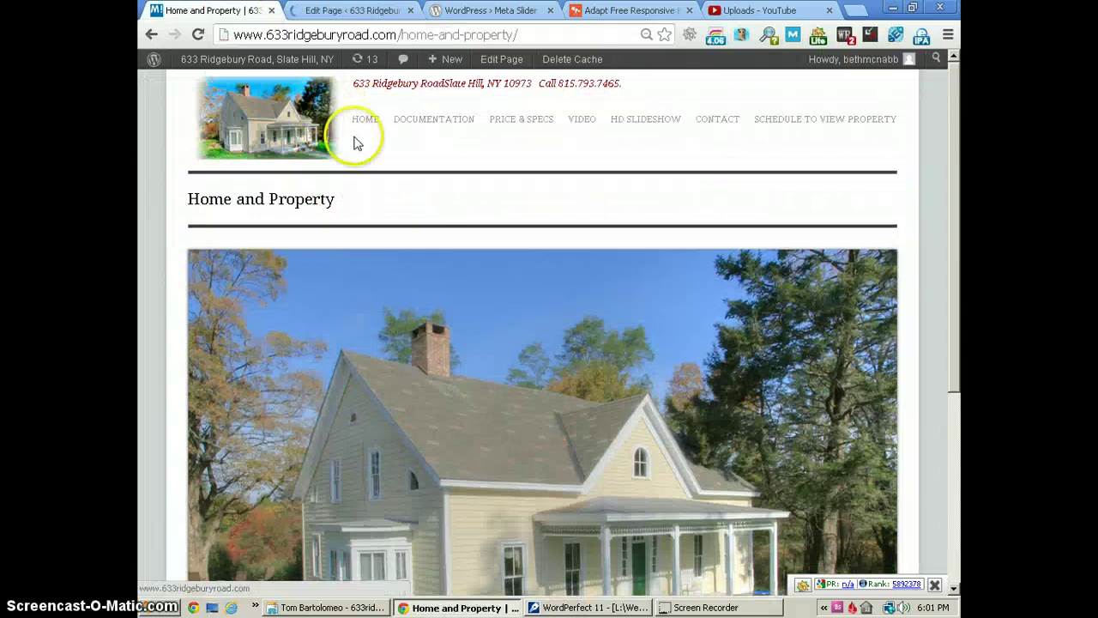
click(363, 123)
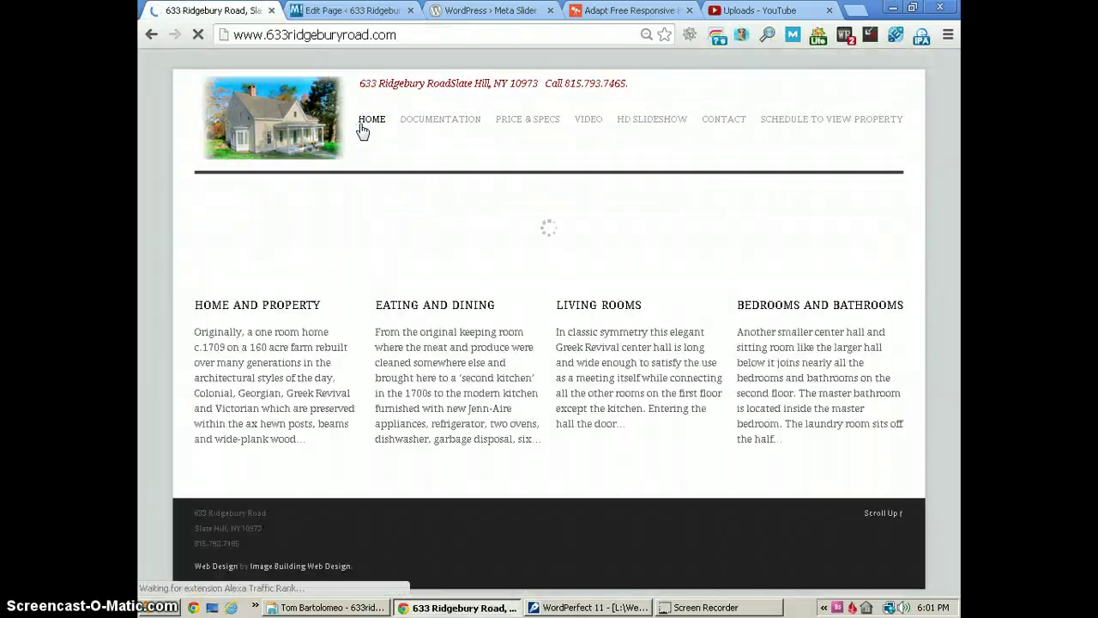
scroll(548, 248, down, 4)
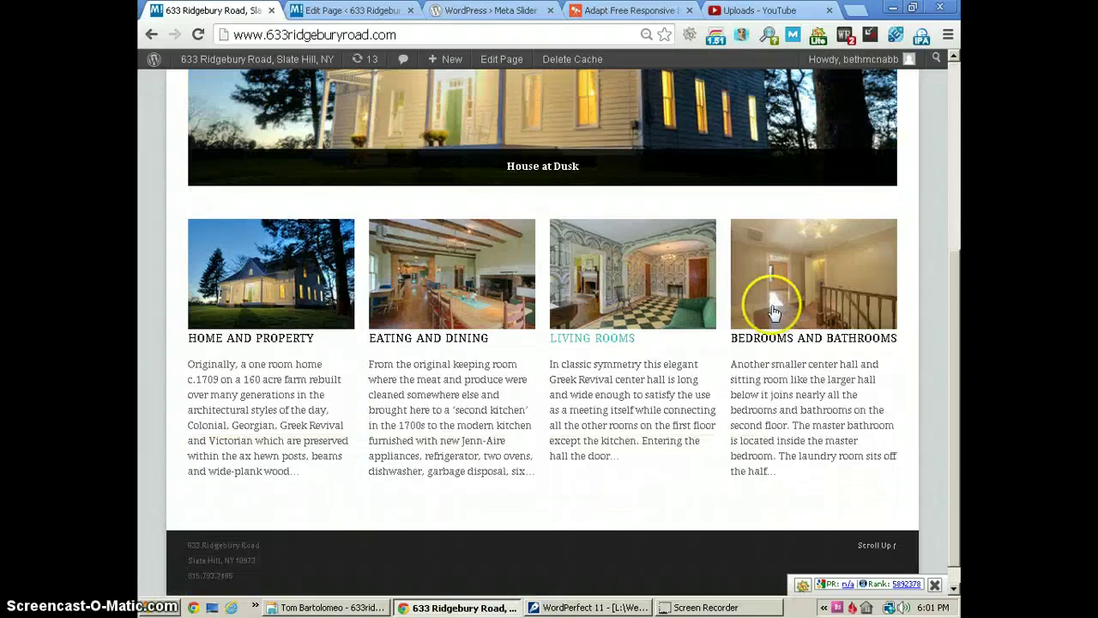
click(782, 302)
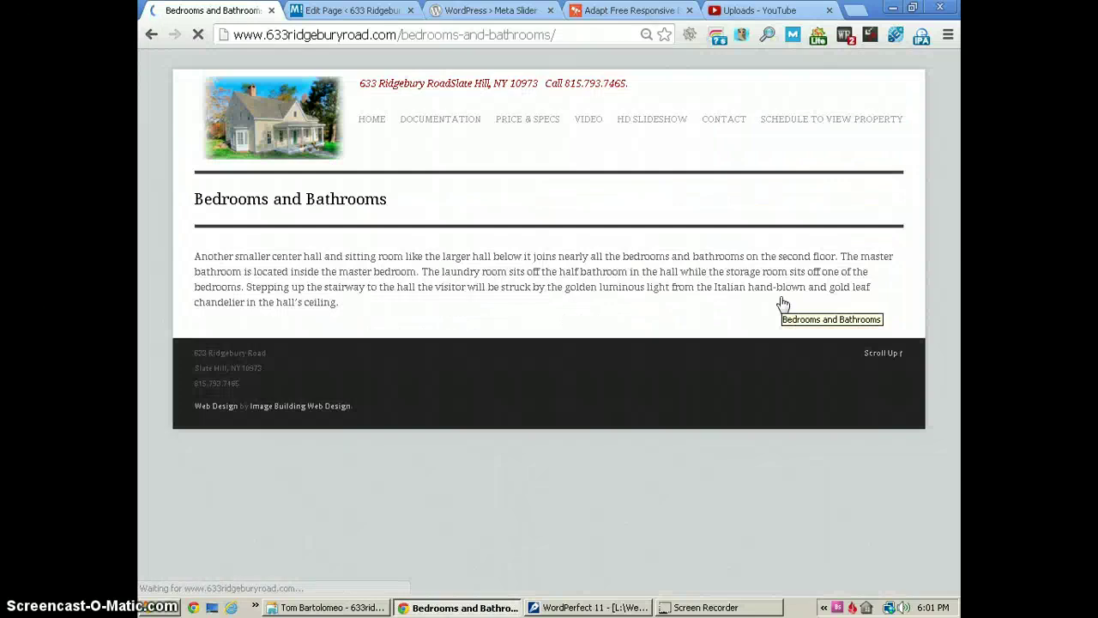
scroll(618, 215, down, 3)
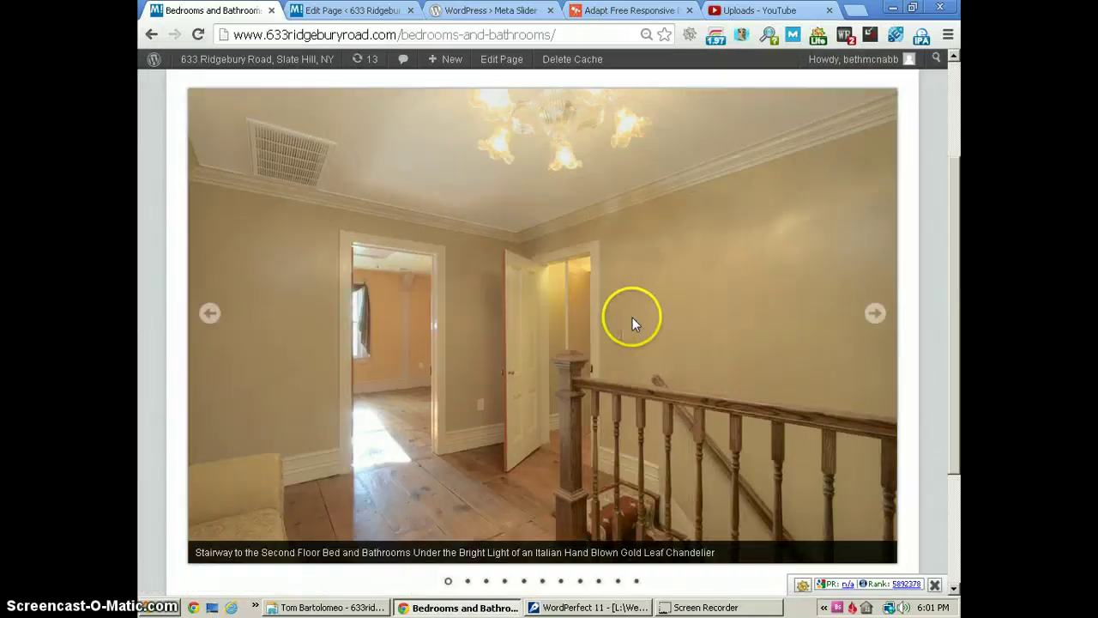
scroll(632, 317, down, 3)
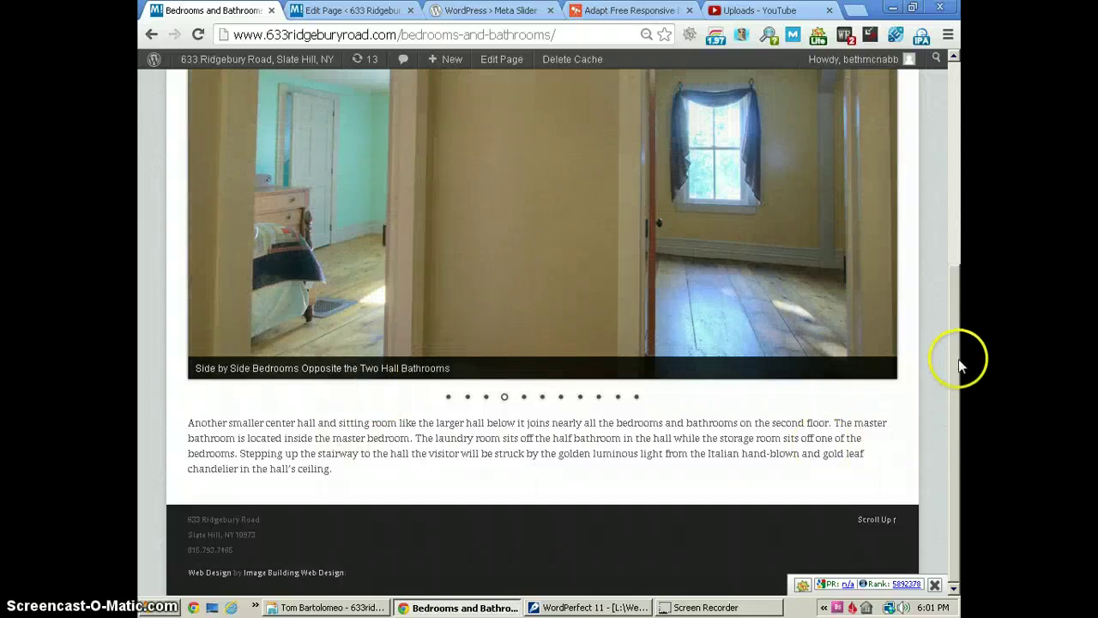
drag(958, 355, 961, 163)
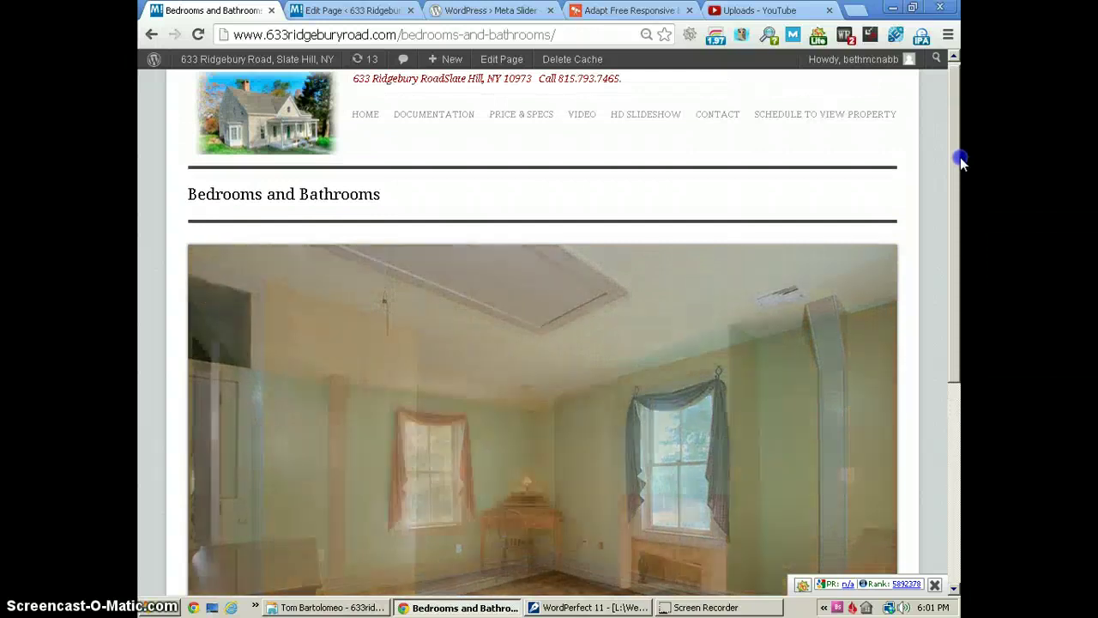
drag(961, 163, 961, 150)
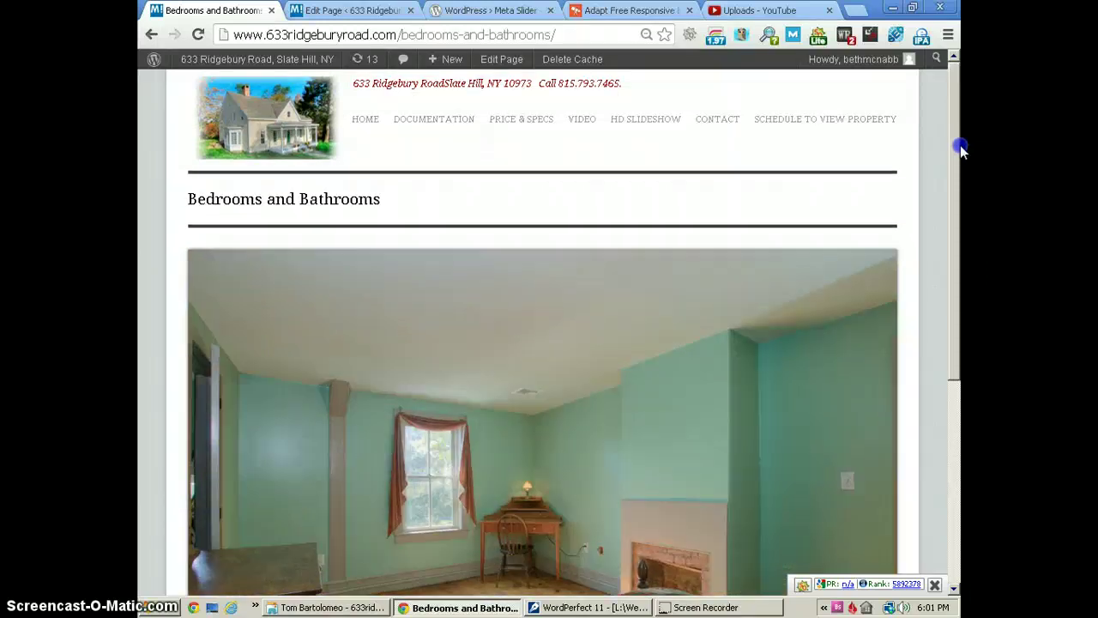